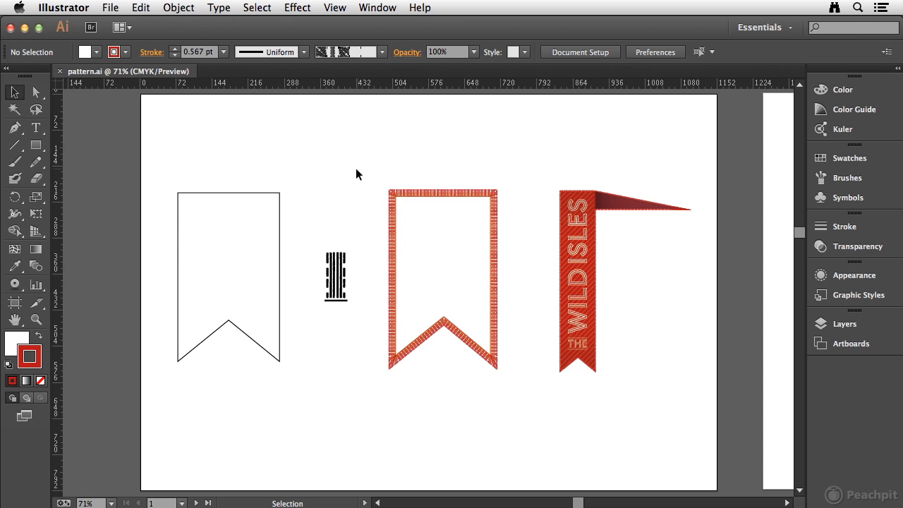
- Make a pattern swatch from the black striped artwork group, name it LBV Side, and exit pattern editing
drag(331, 303, 343, 289)
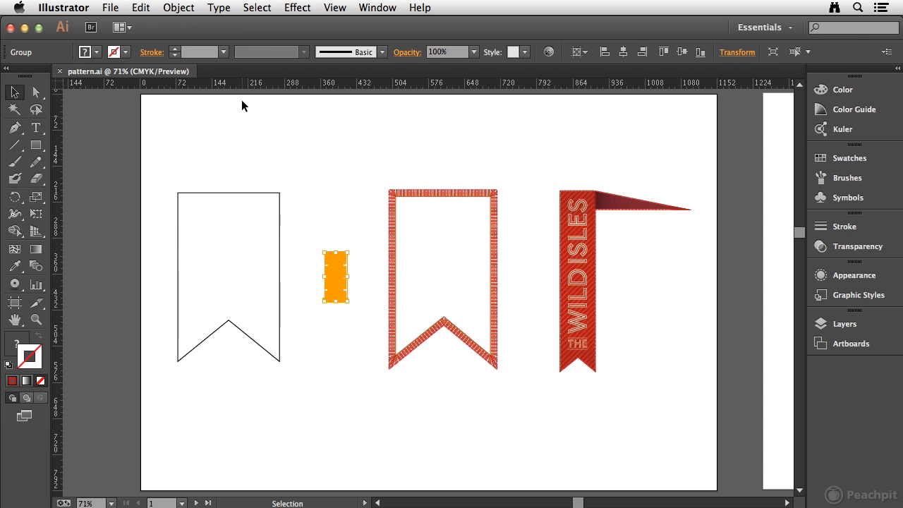
click(178, 8)
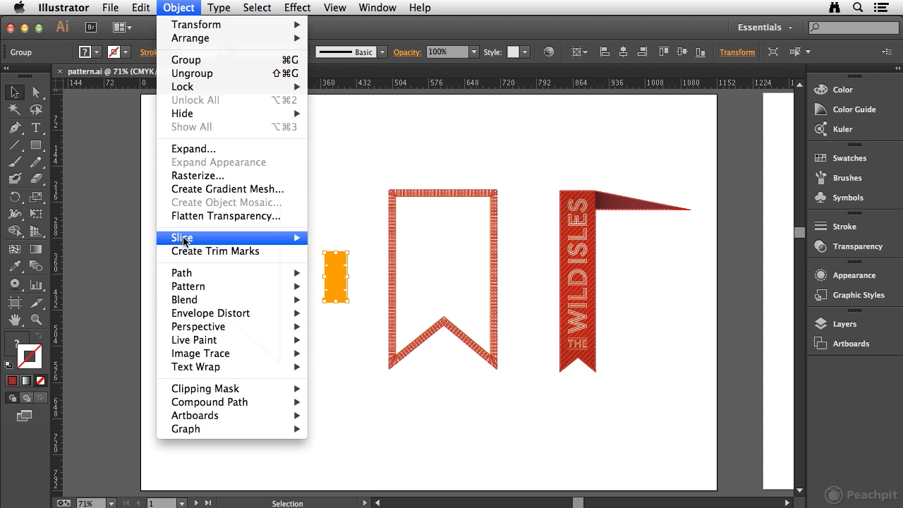
mouse_move(188, 287)
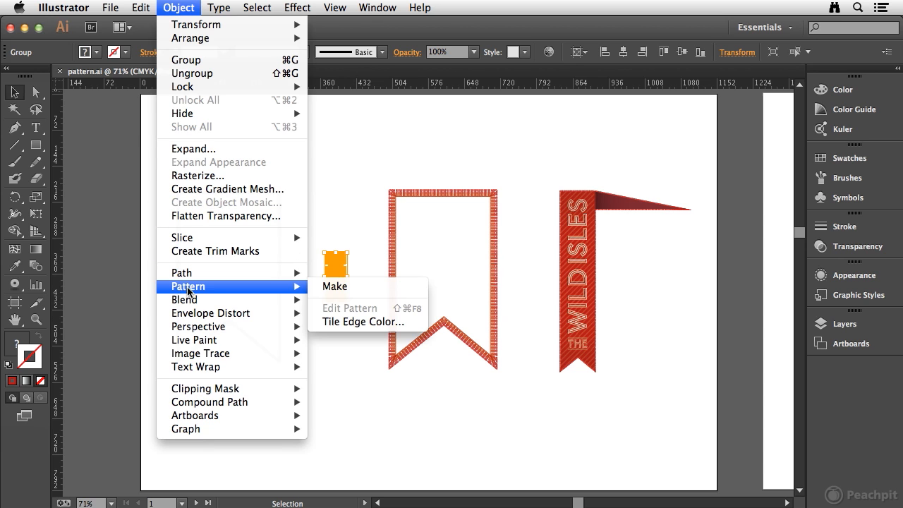
click(364, 287)
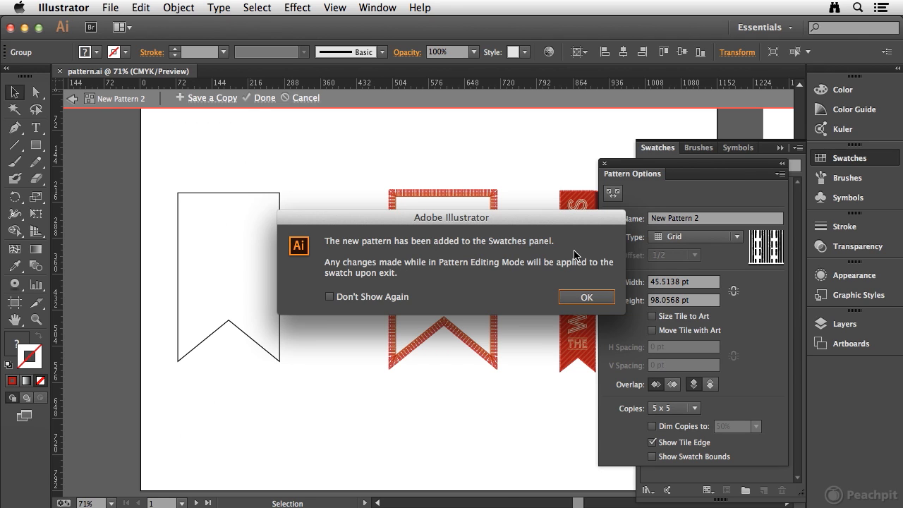
click(589, 298)
click(725, 221)
text(LBV Side)
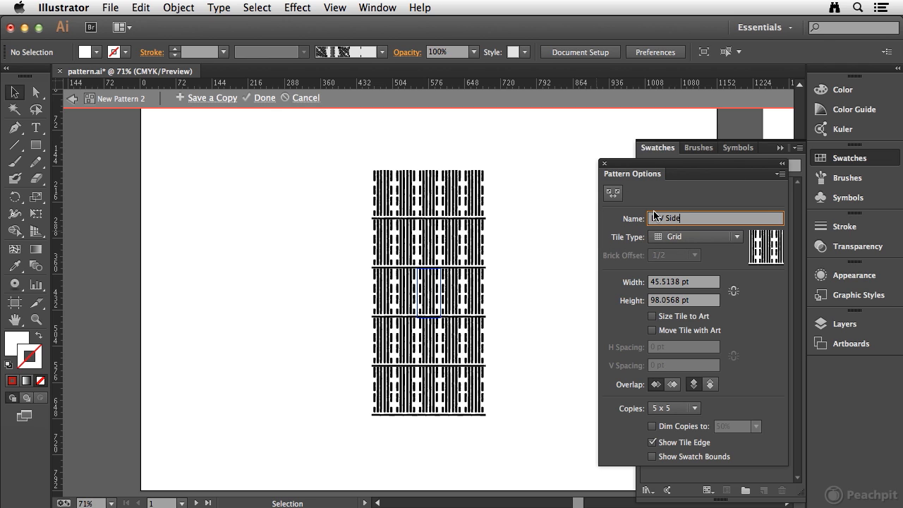
key(Tab)
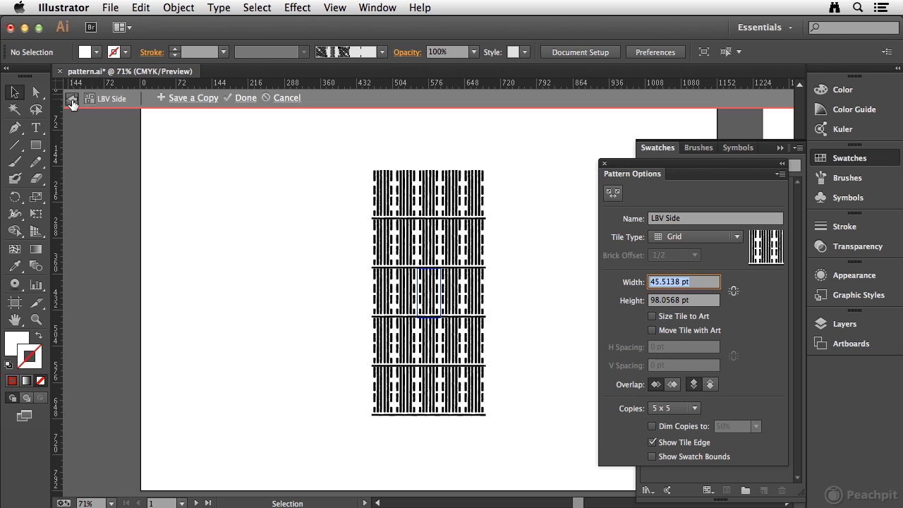
click(72, 98)
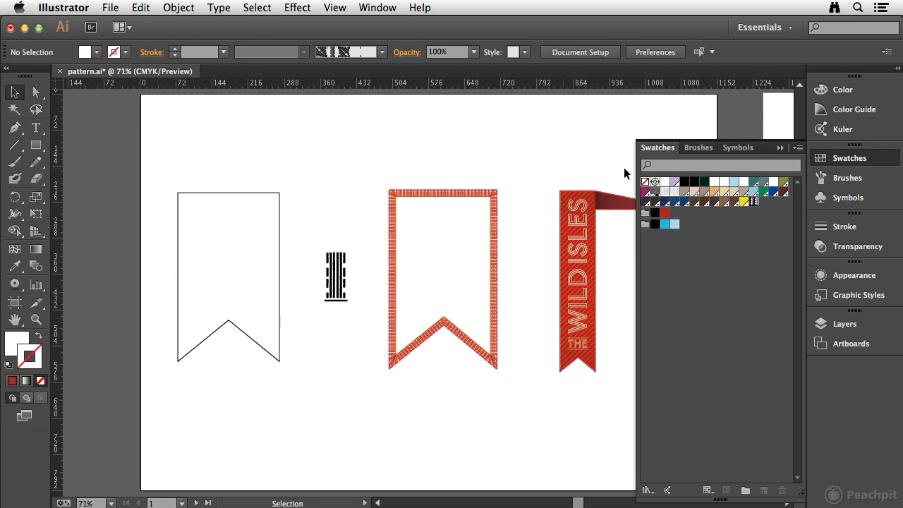
- Display the document's swatches in Large Thumbnail View
click(797, 148)
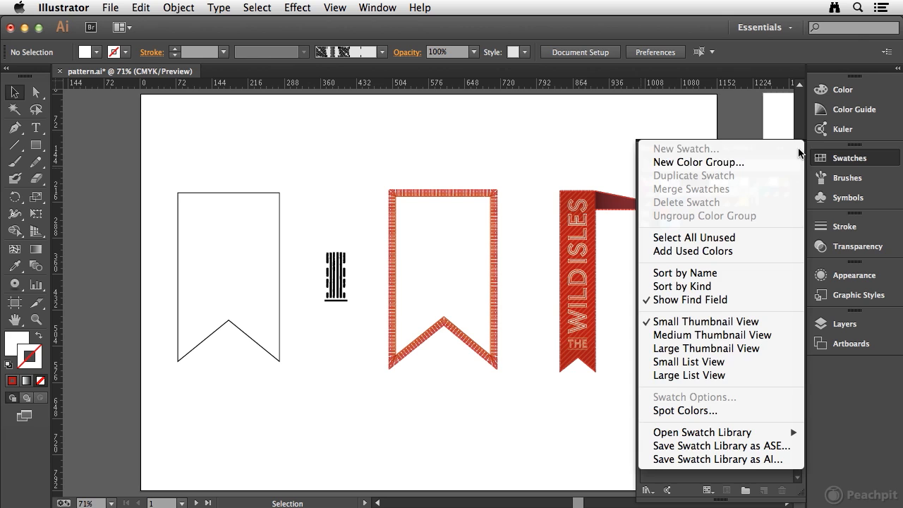
click(703, 348)
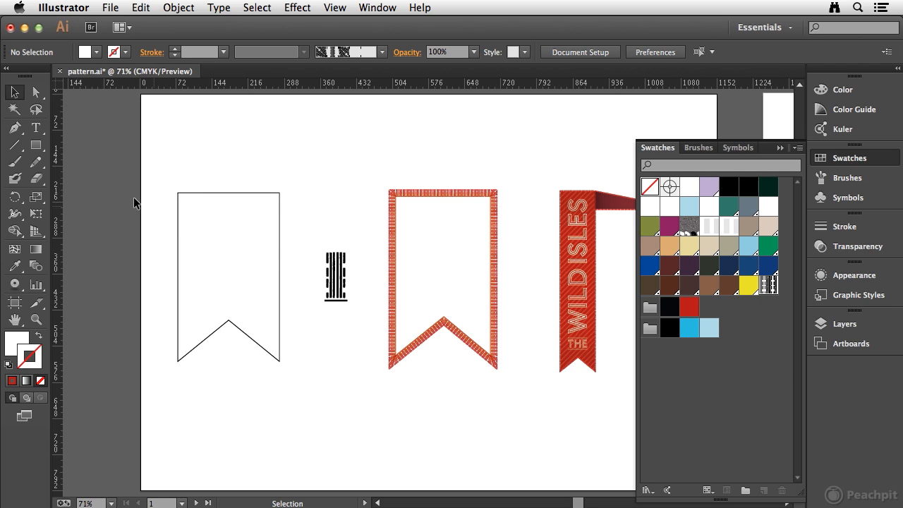
- Try the LBV Side pattern swatch as the fill of the empty banner shape, undo the fill, and deselect the shape
click(210, 191)
click(16, 340)
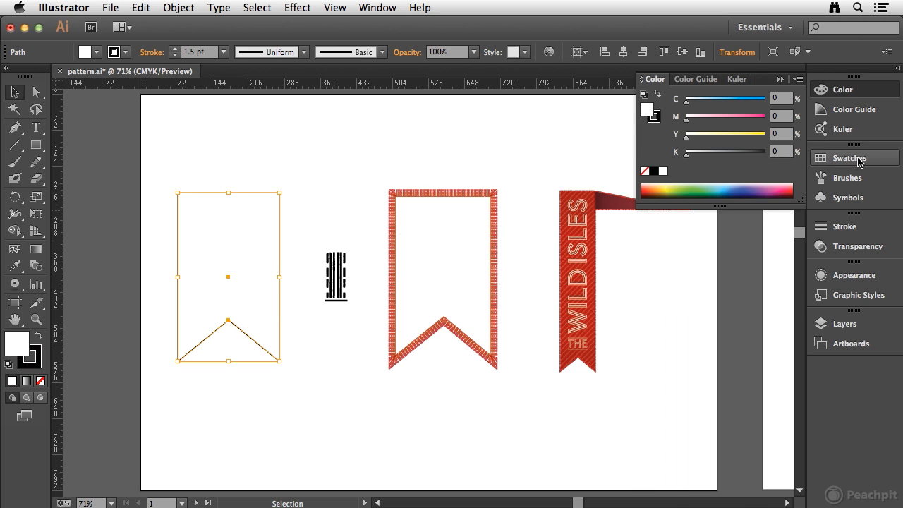
click(821, 159)
click(767, 285)
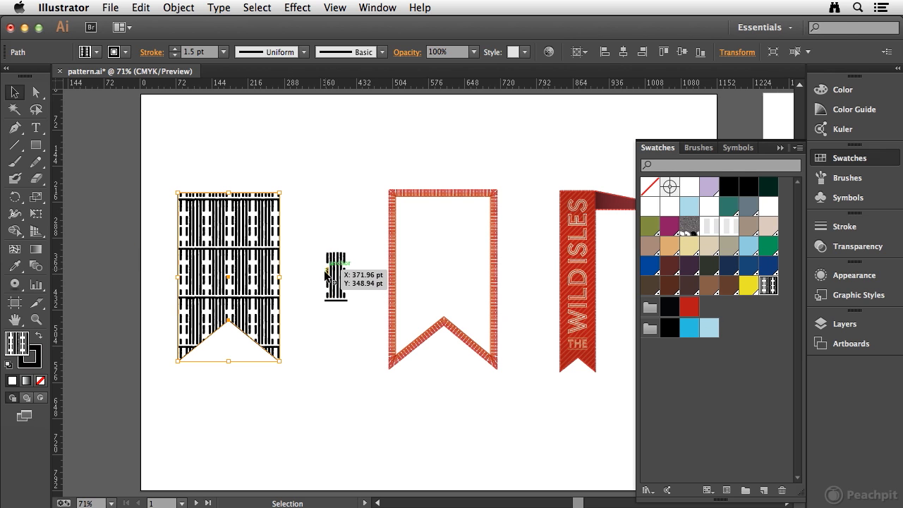
key(super+z)
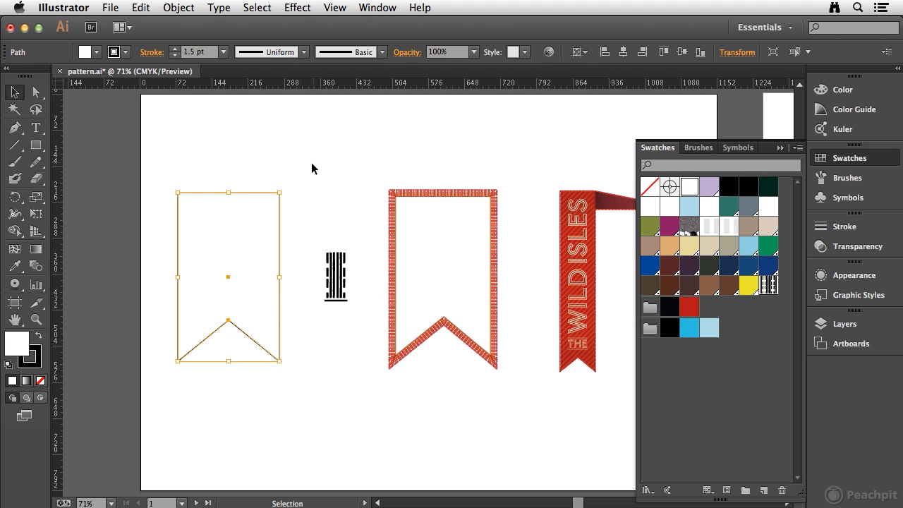
click(263, 153)
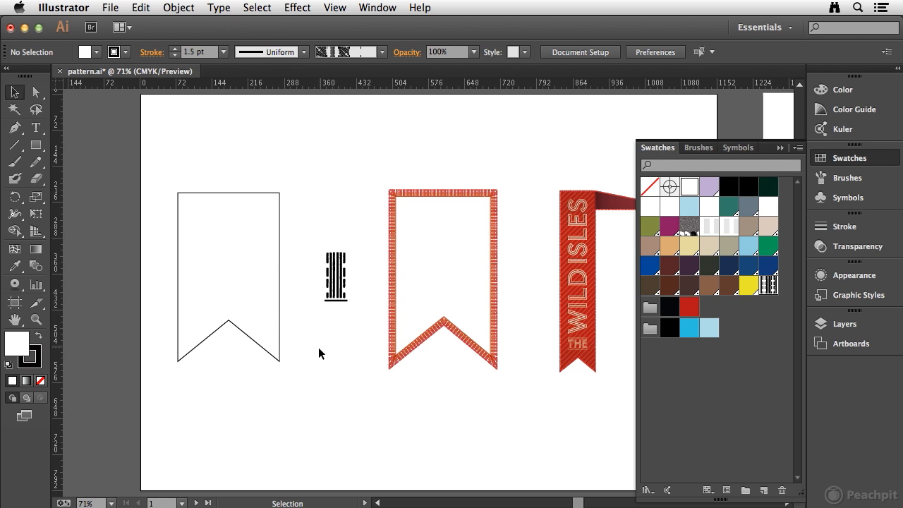
- Draw a square about 45.5 pt wide with black fill and no stroke below the striped artwork, aligned to its base bar
key(super+space)
drag(301, 243, 392, 344)
click(36, 145)
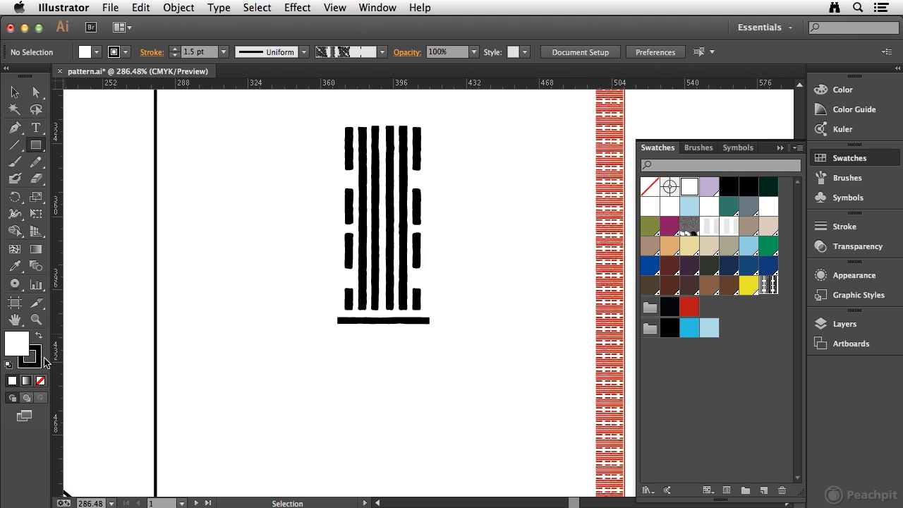
key(shift+x)
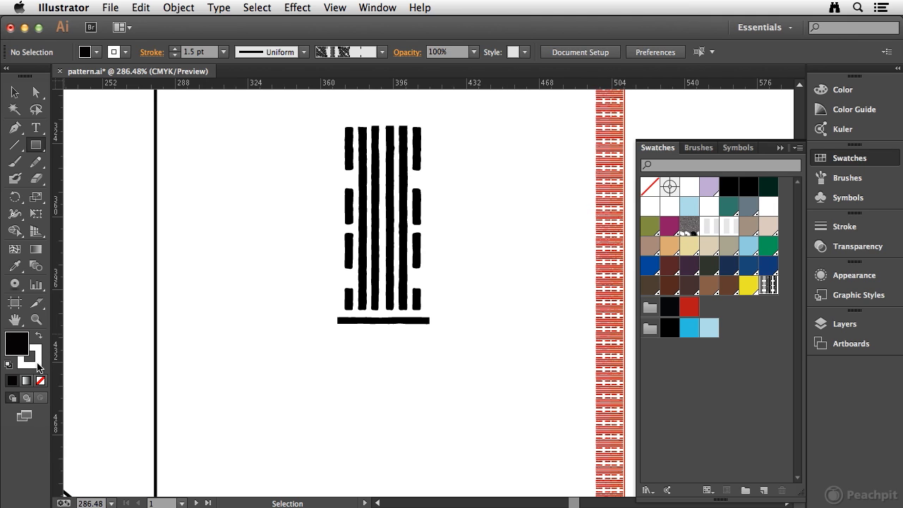
key(x)
click(42, 381)
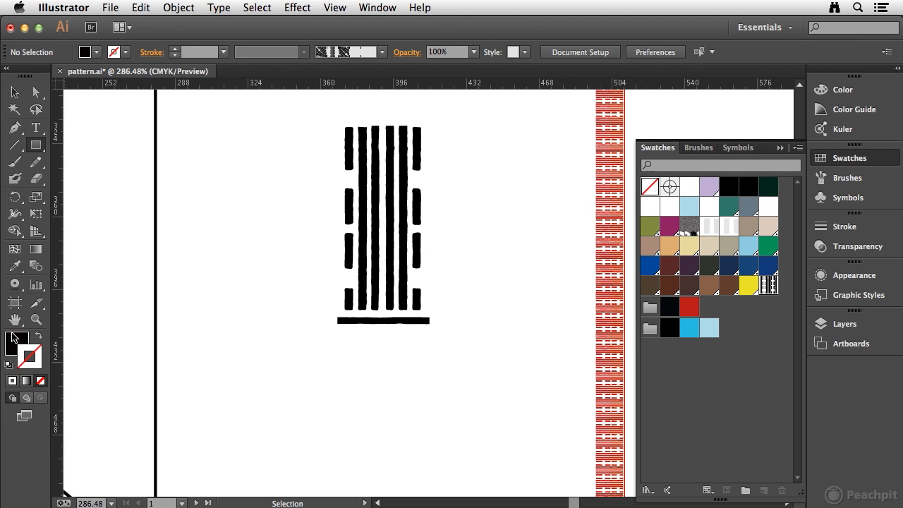
click(15, 337)
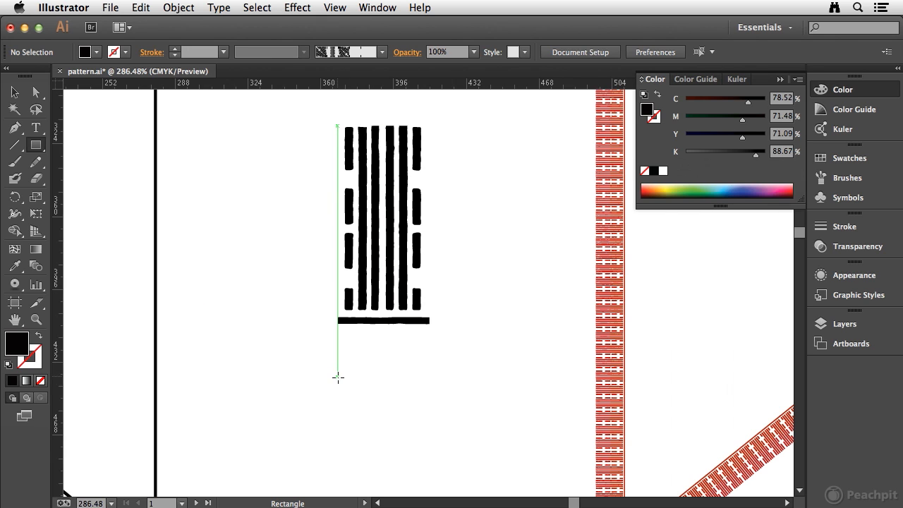
drag(338, 379, 428, 469)
click(7, 92)
click(12, 93)
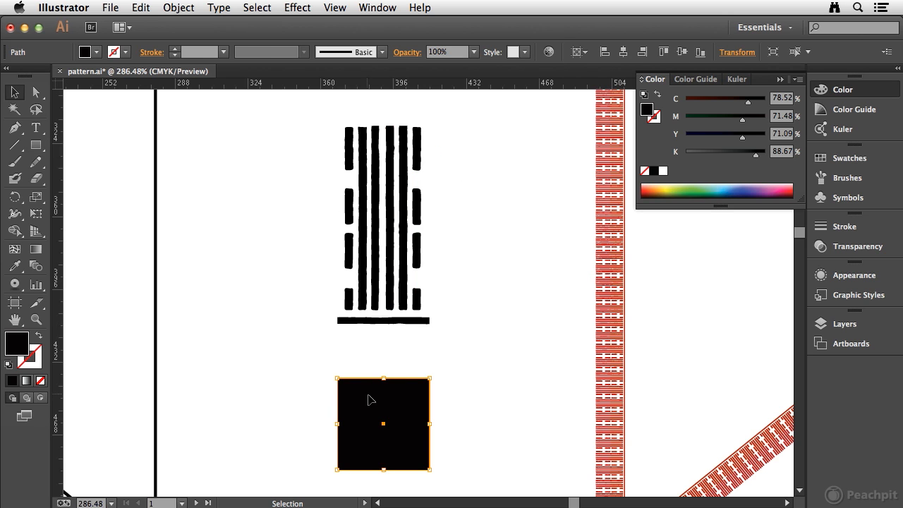
- Make a pattern swatch from the black square, name it LBV Corner, and exit pattern editing
click(179, 7)
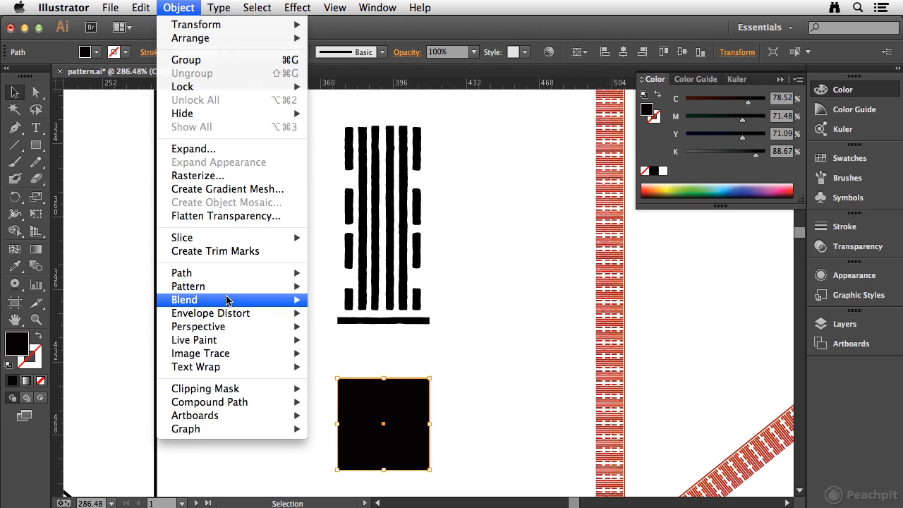
mouse_move(233, 286)
click(334, 286)
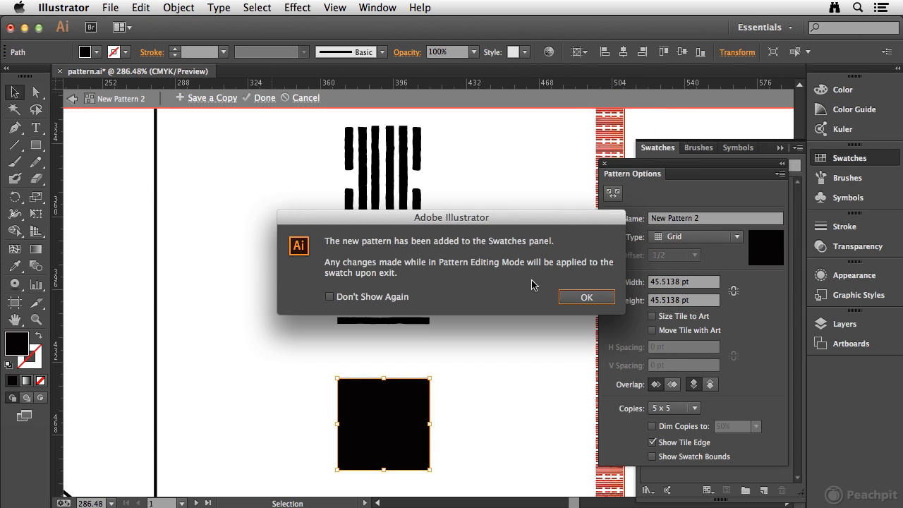
click(577, 299)
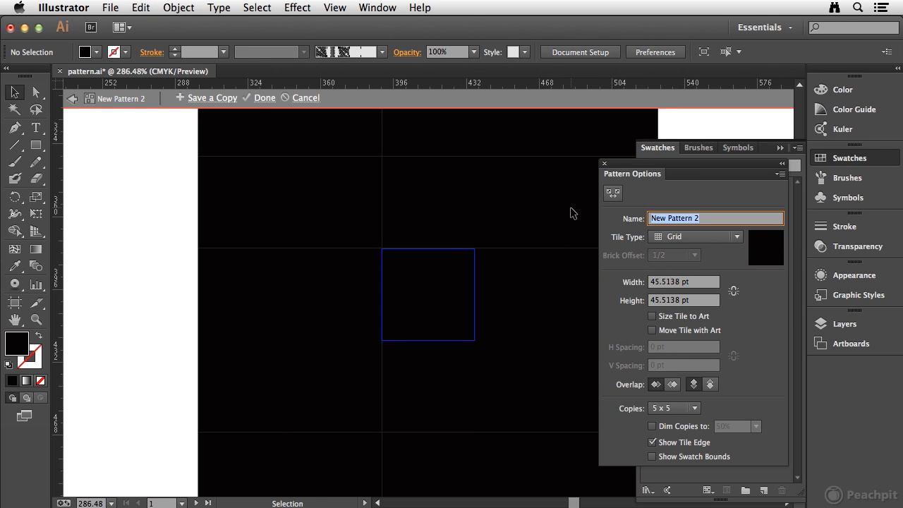
text(LBV Corner)
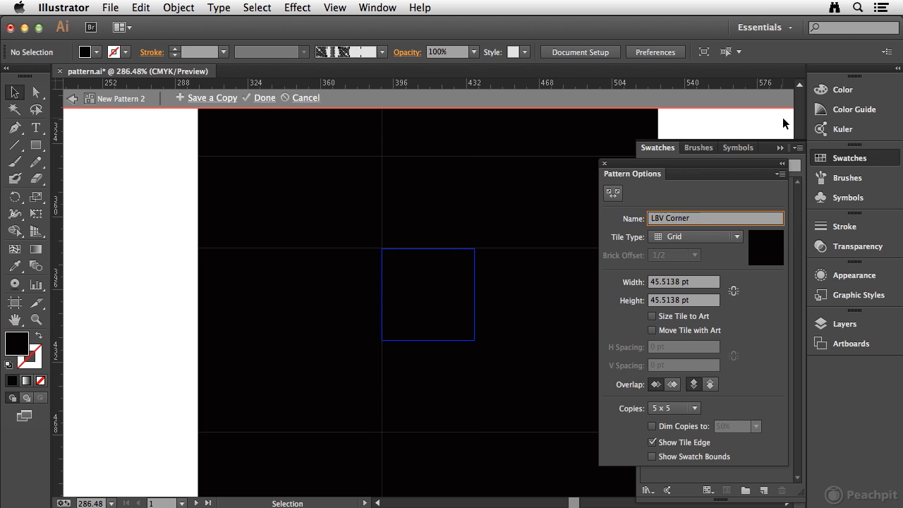
key(Tab)
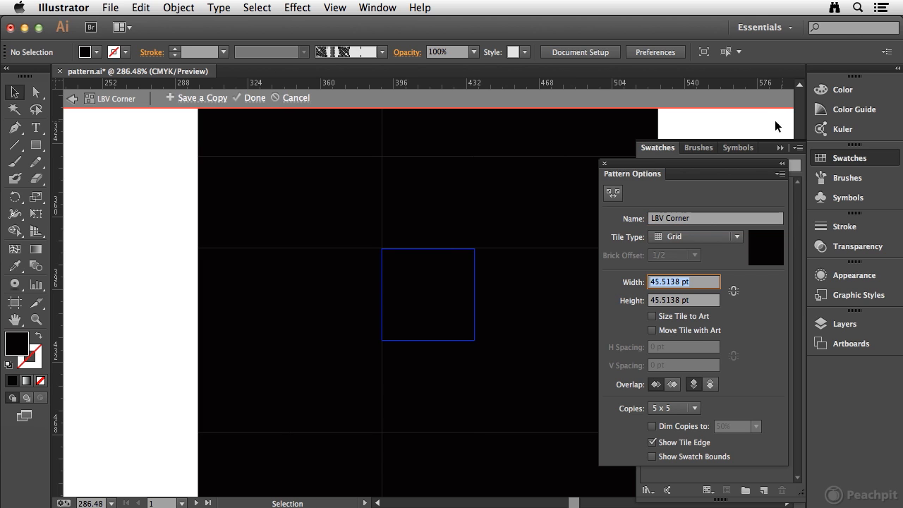
click(152, 148)
key(Escape)
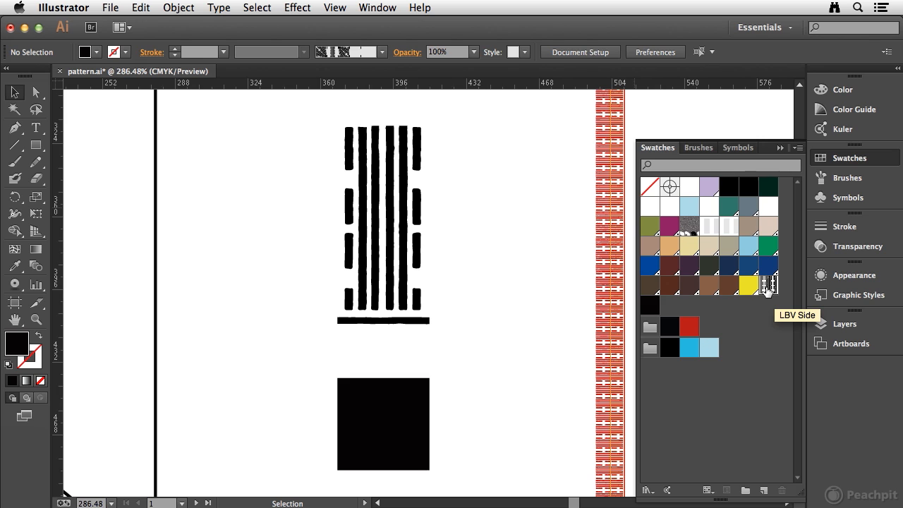
- Create a new Pattern Brush and name it LBV Pattern Brush Manual
key(a)
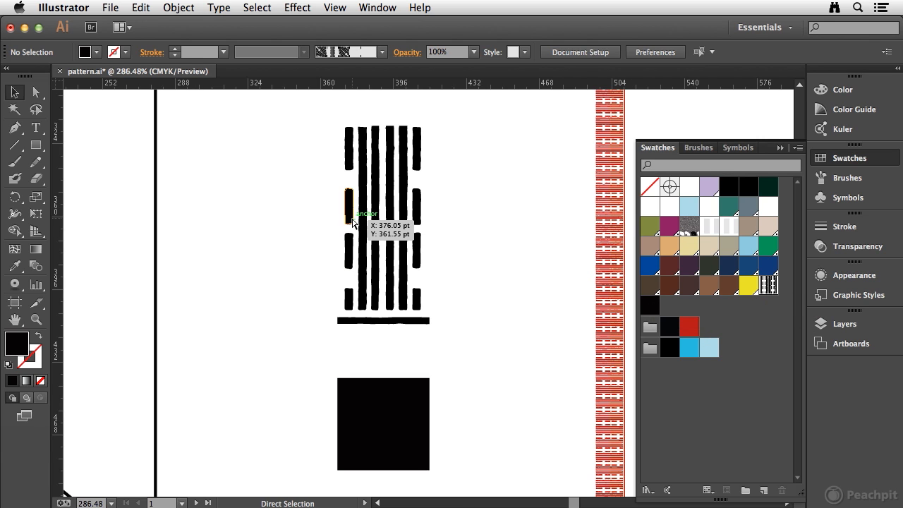
key(super+0)
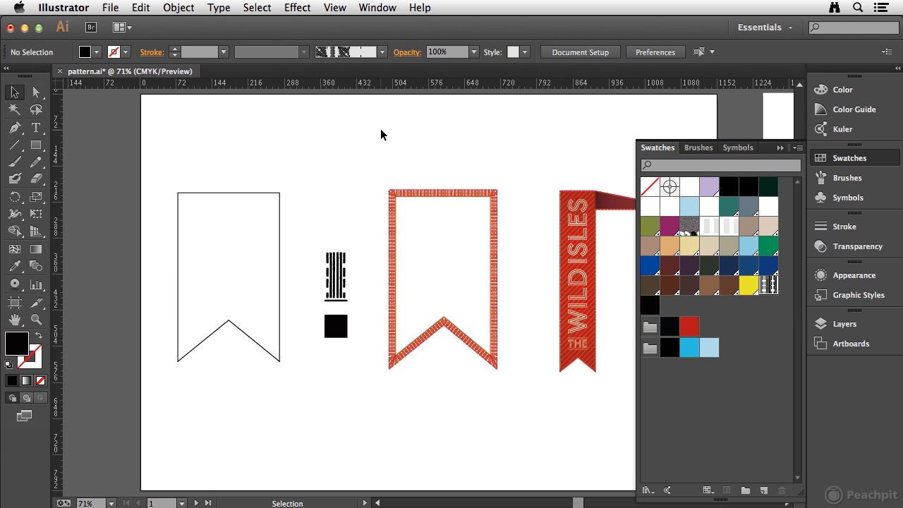
click(697, 148)
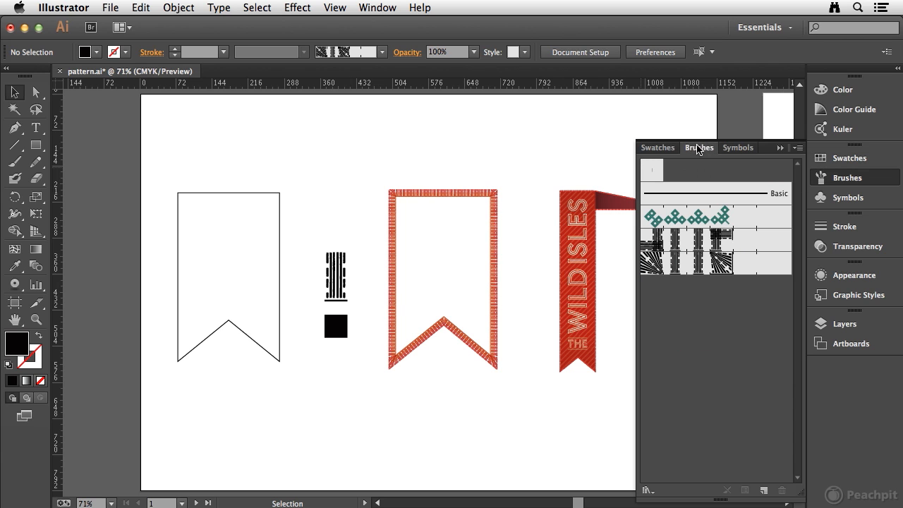
click(799, 147)
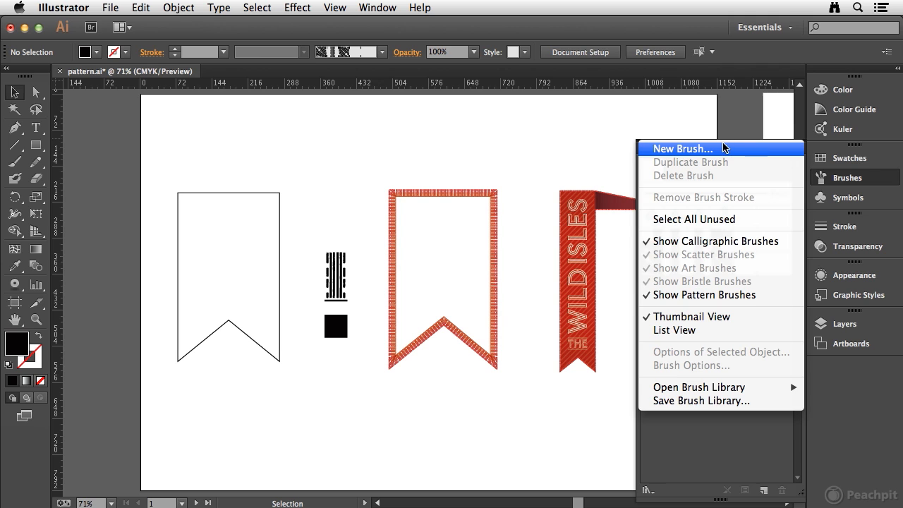
click(708, 433)
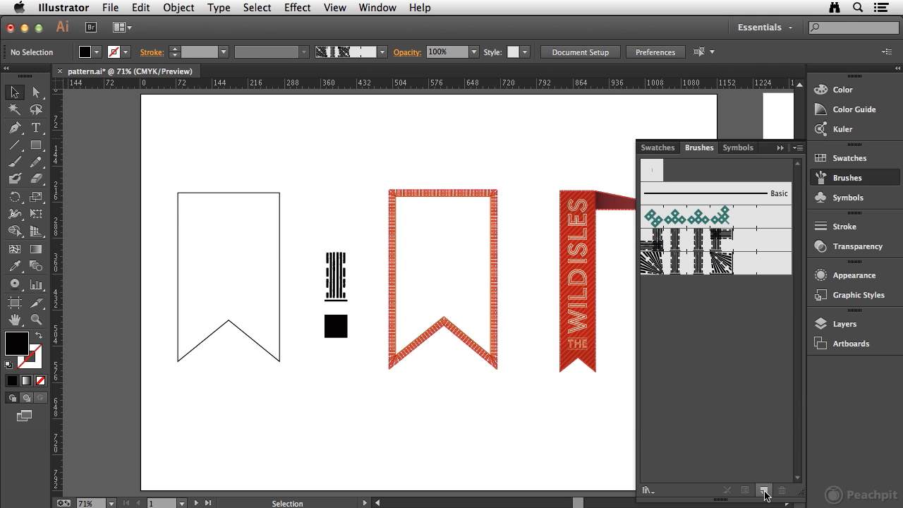
click(763, 490)
drag(536, 113, 541, 177)
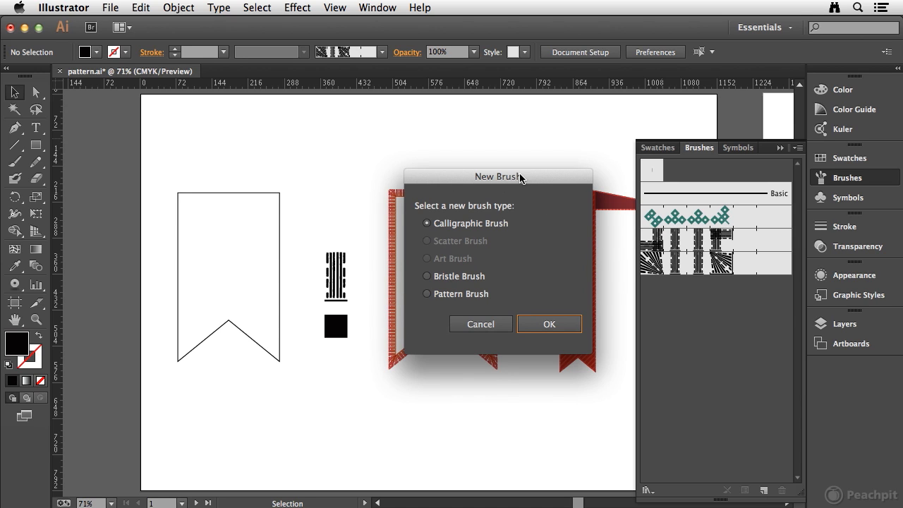
click(427, 294)
click(549, 324)
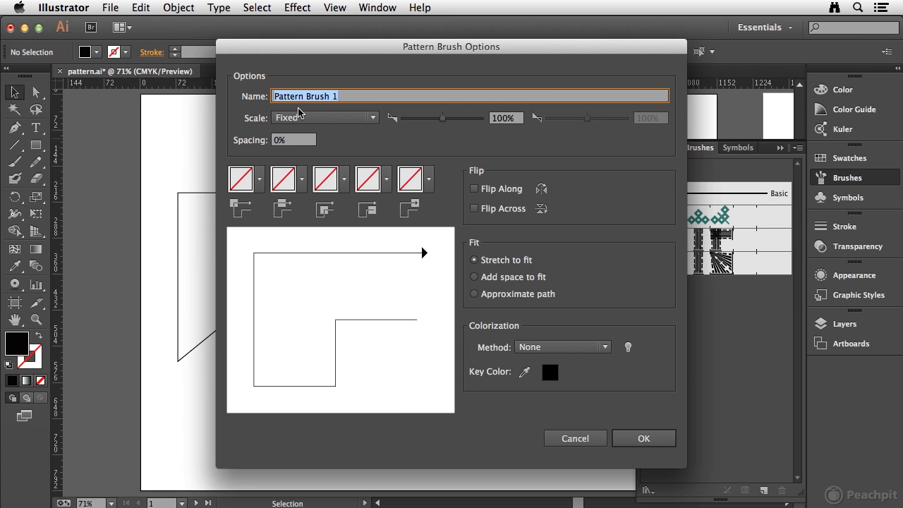
text(LBV)
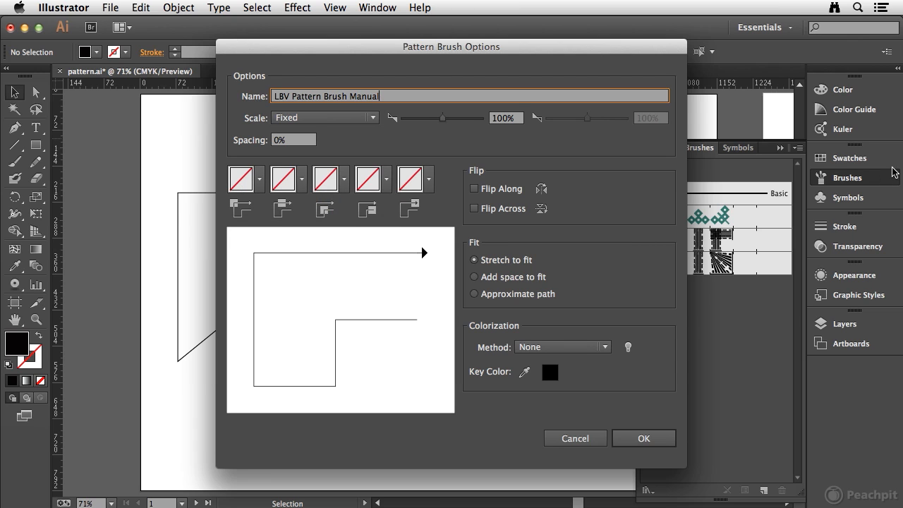
- Assign the LBV Corner pattern to the brush's outer corner tile
click(259, 182)
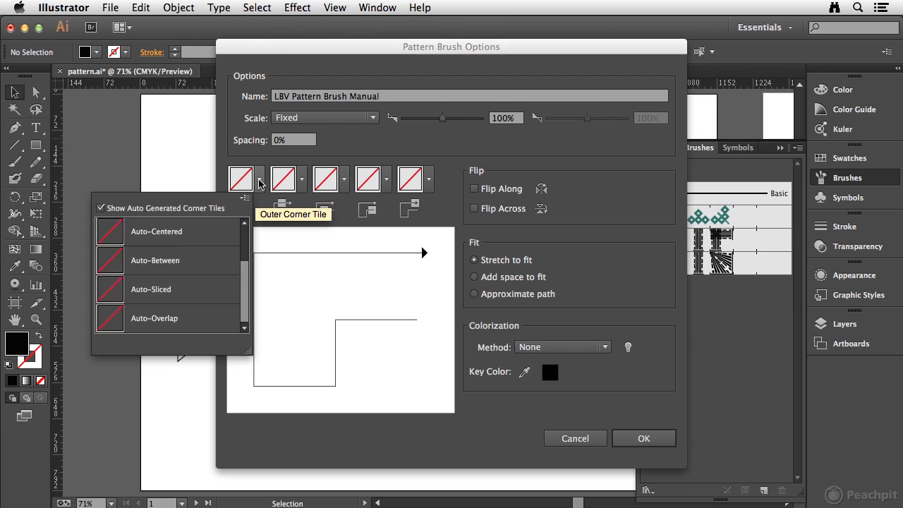
drag(244, 239, 244, 301)
click(179, 257)
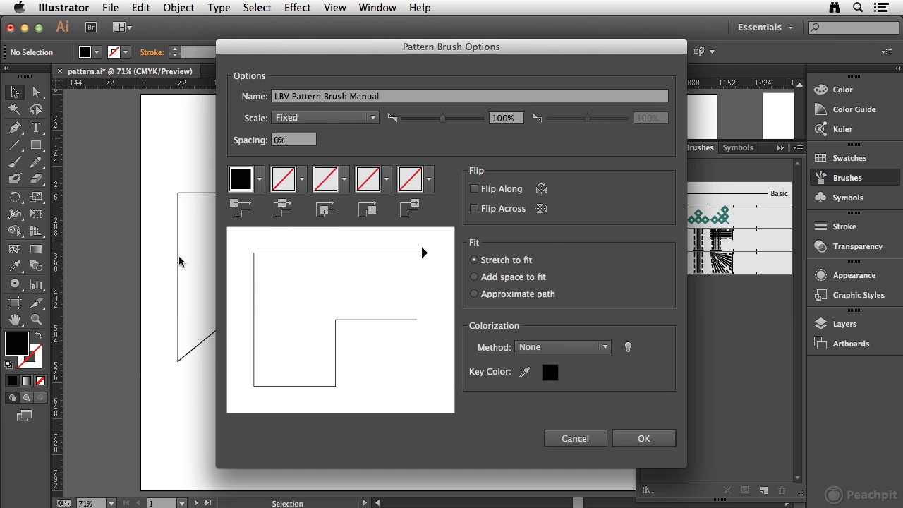
- Assign the LBV Side pattern to the brush's side tile
click(304, 184)
drag(288, 226, 287, 311)
scroll(247, 282, up, 2)
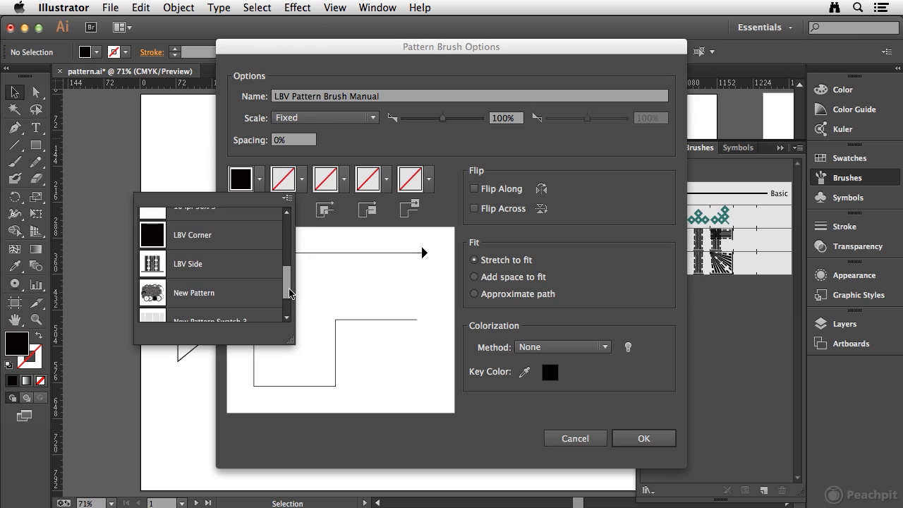
click(215, 264)
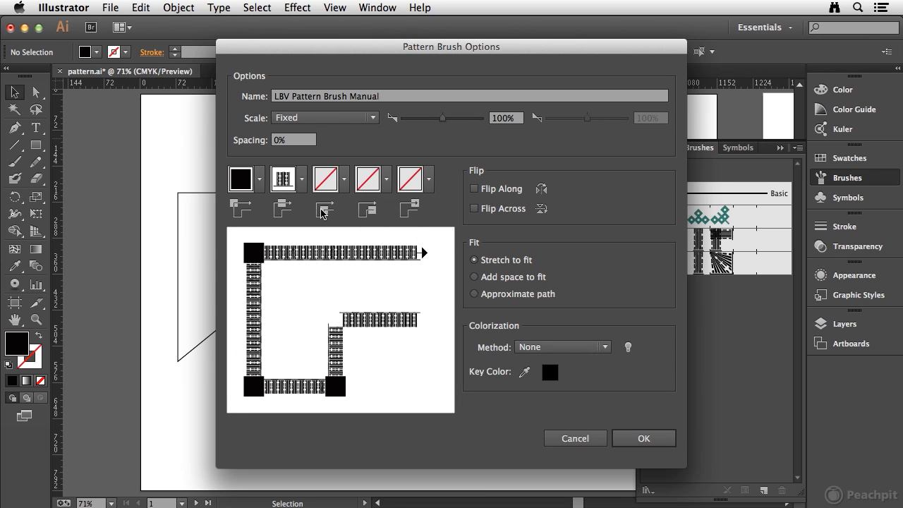
- Assign the LBV Corner pattern to the brush's inner corner tile
click(344, 184)
drag(330, 243, 330, 303)
click(233, 241)
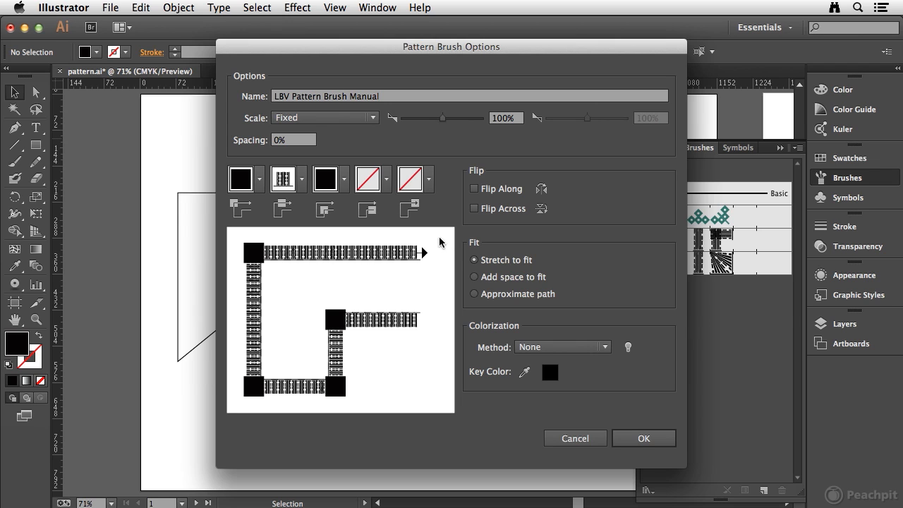
- Try the Flip Along and Flip Across options in turn on the brush, switching each off again
click(474, 189)
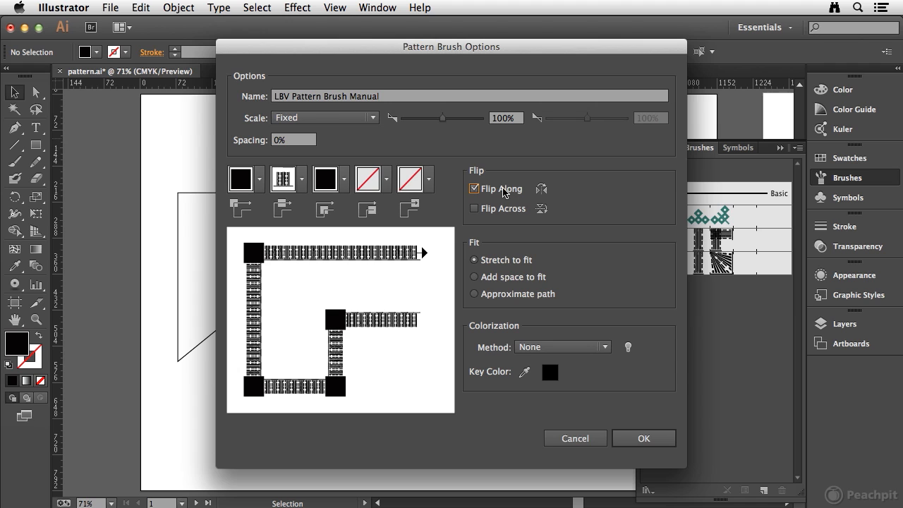
click(474, 189)
click(474, 209)
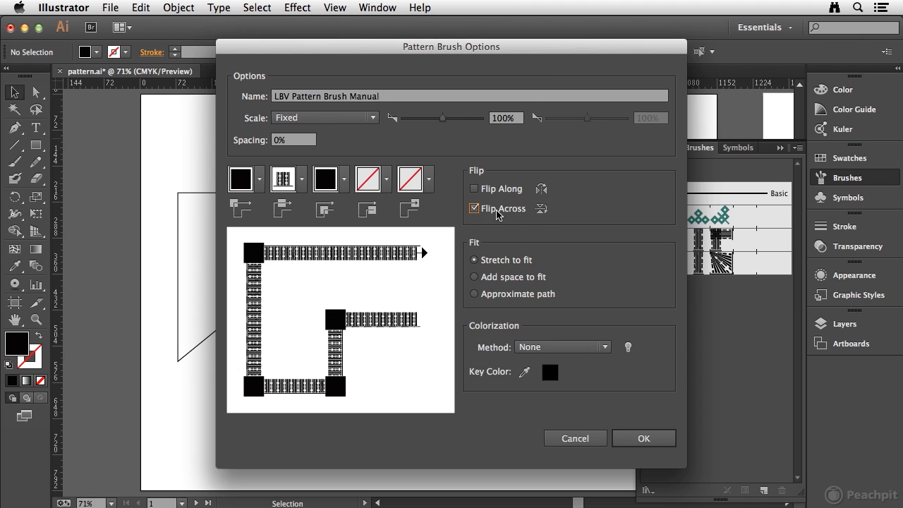
click(474, 209)
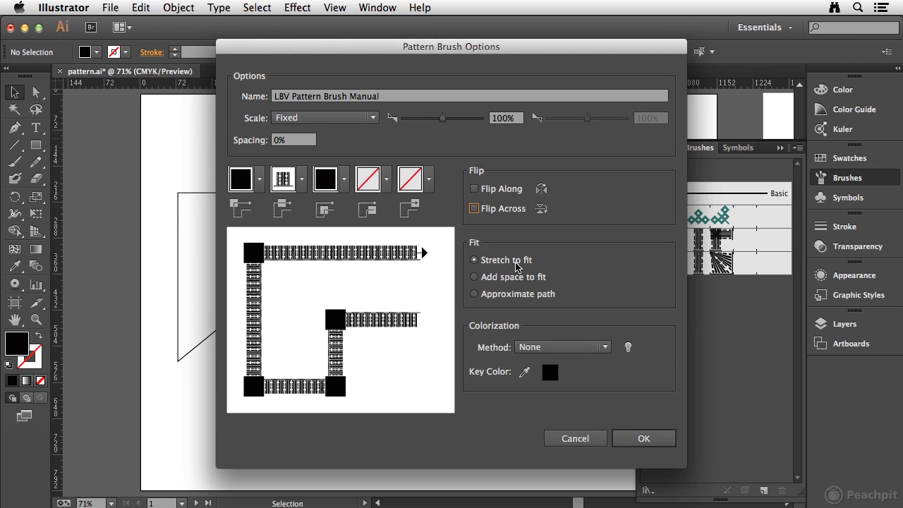
- Set the brush's fit to Approximate path and its colorization method to Tints, and create the brush
click(483, 281)
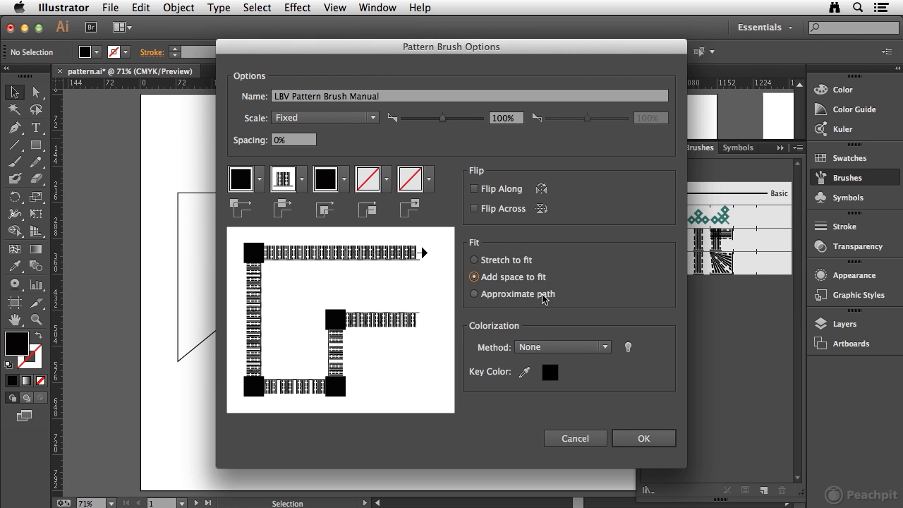
click(475, 294)
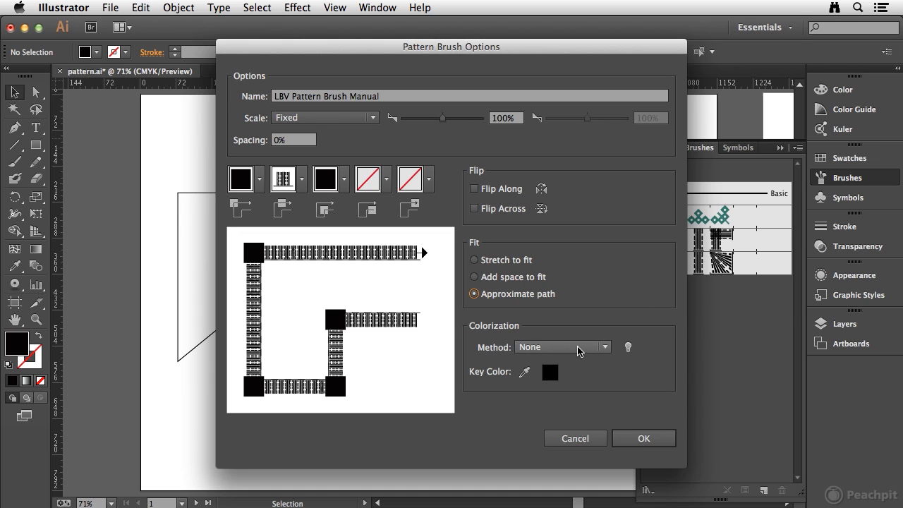
click(603, 349)
click(557, 378)
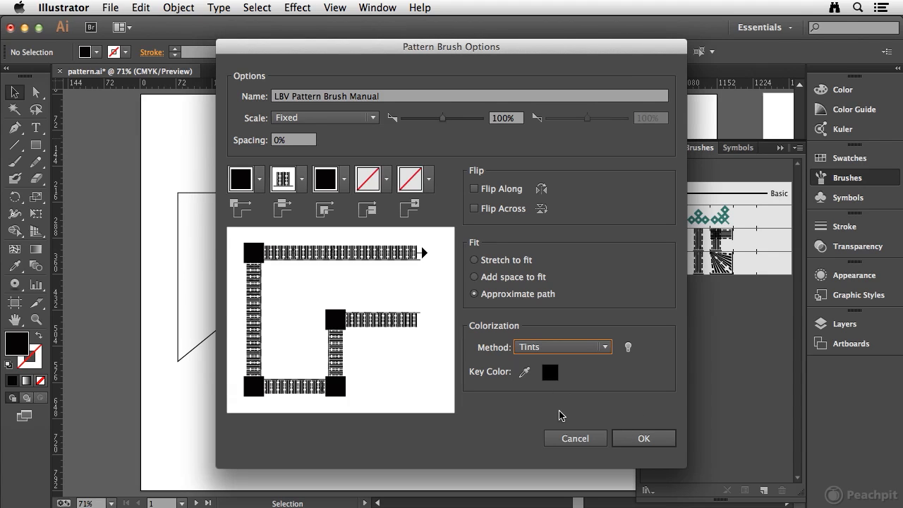
click(572, 348)
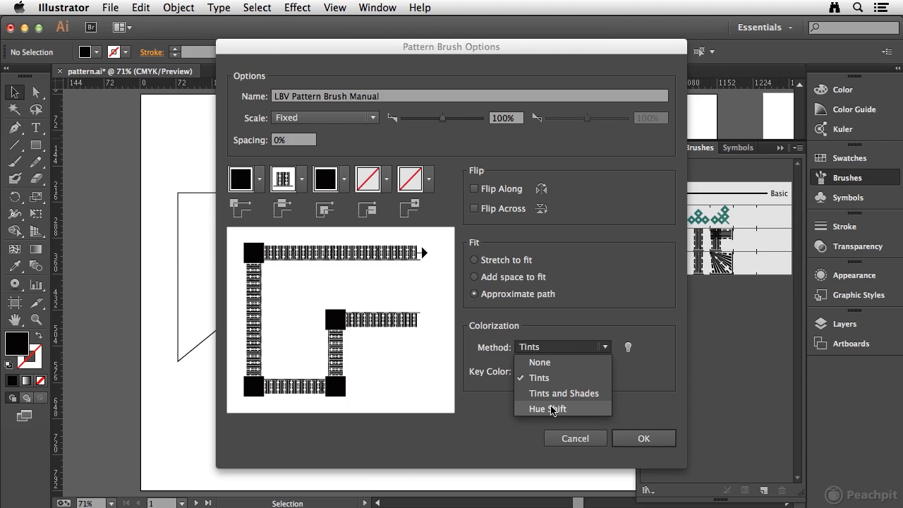
click(488, 368)
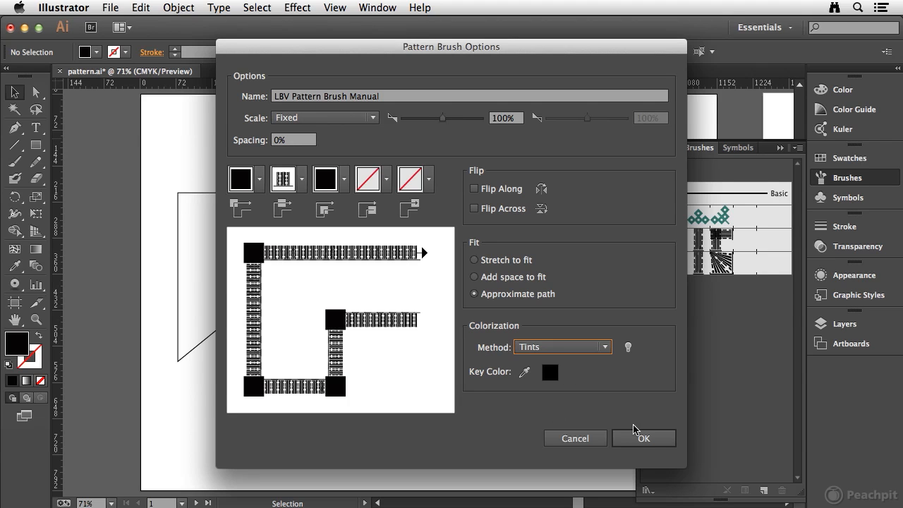
click(644, 439)
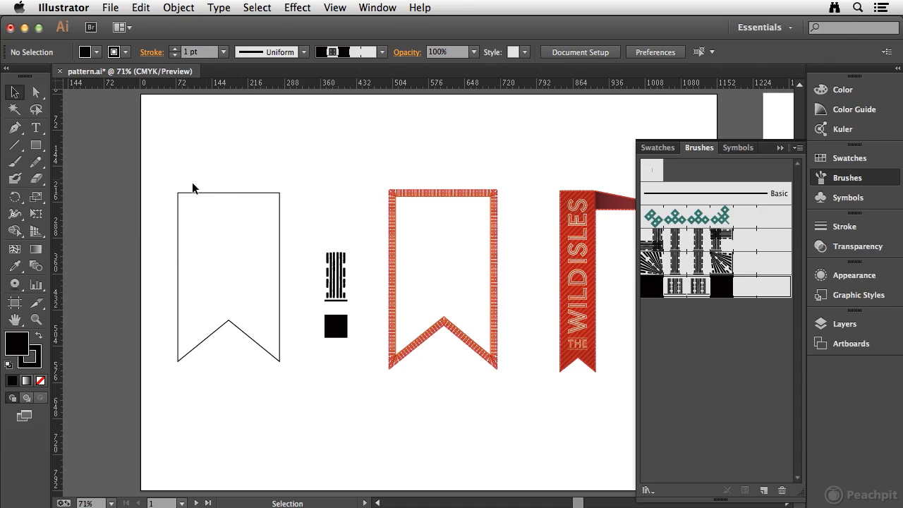
- Apply the LBV Pattern Brush Manual to the plain black banner outline and set its stroke weight to 0.25 pt
click(209, 197)
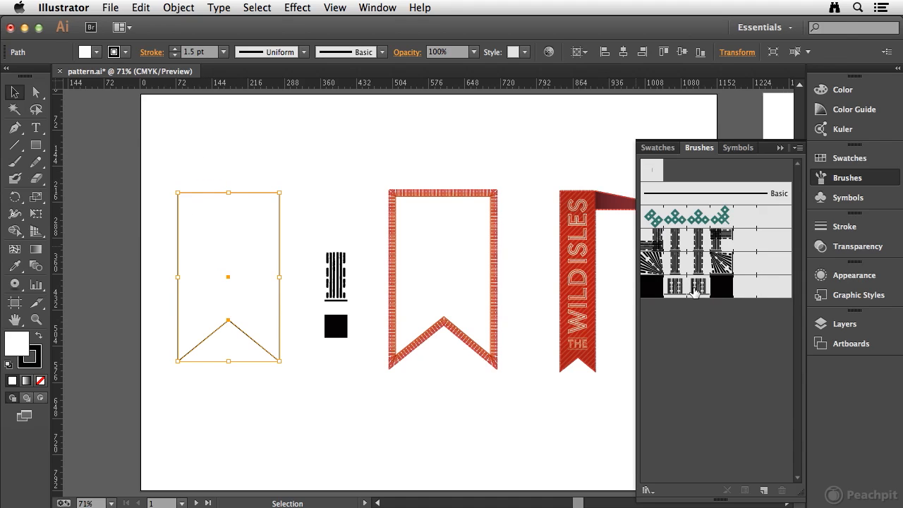
click(695, 289)
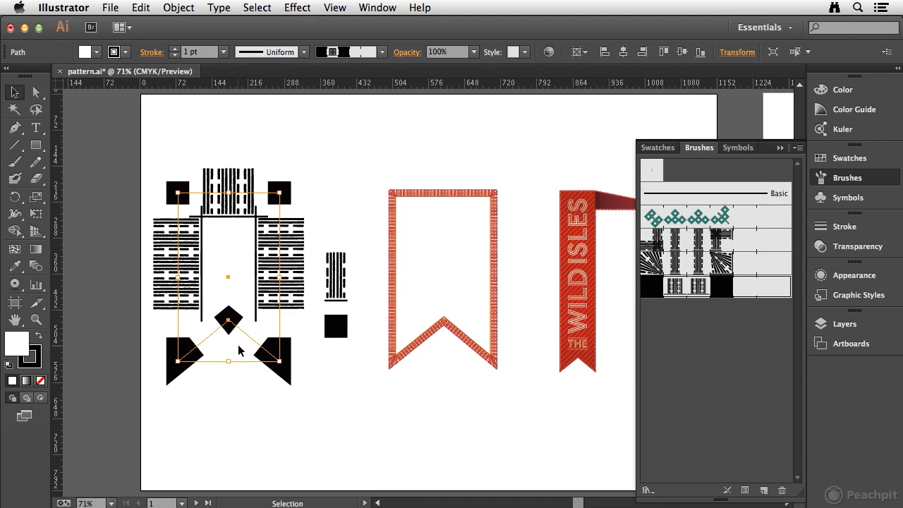
click(206, 52)
key(BackSpace)
text(.25)
key(Tab)
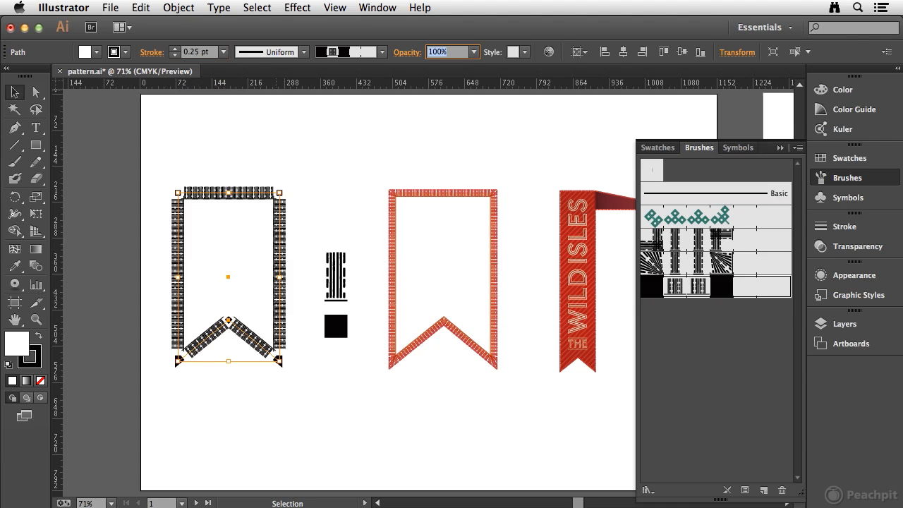
- Reduce the brushed banner outline's stroke weight to 0.15 pt and deselect it
click(199, 52)
key(BackSpace)
text(.15)
key(Tab)
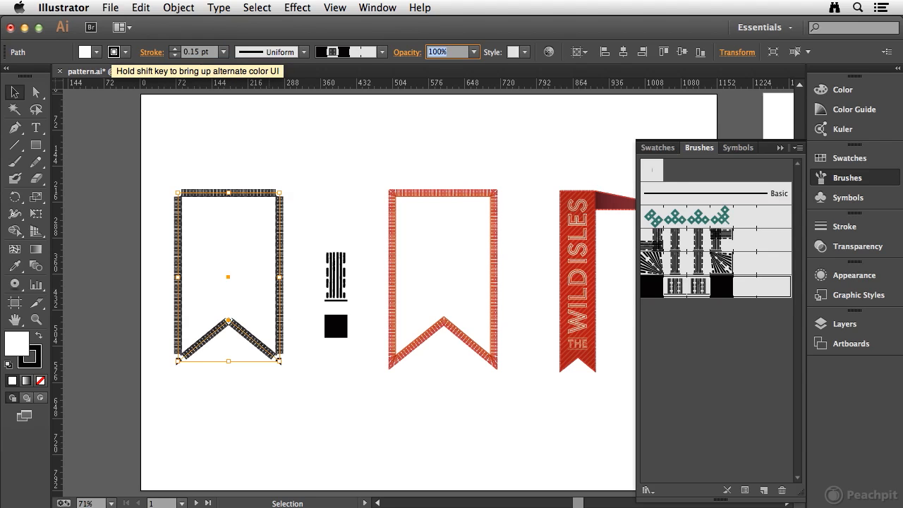
click(260, 178)
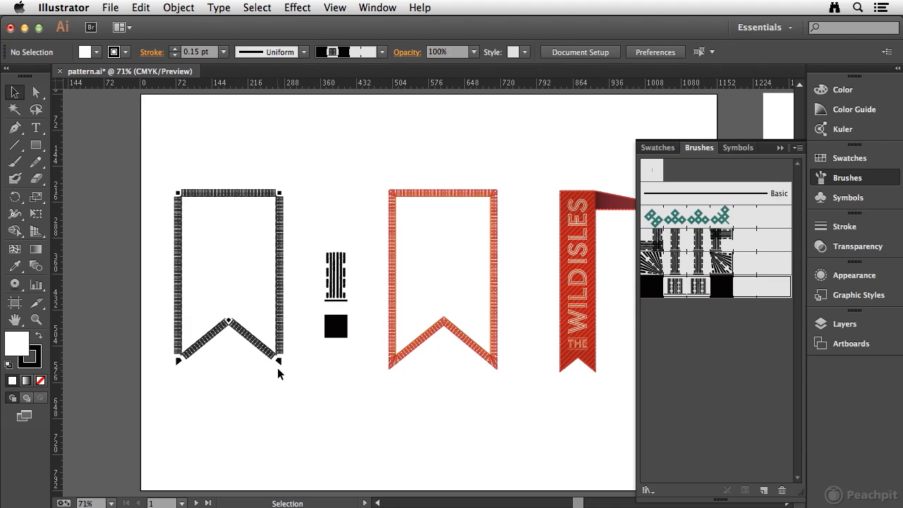
- Create a new Pattern Brush from the striped artwork between the two banner outlines
key(space)
drag(365, 283, 292, 280)
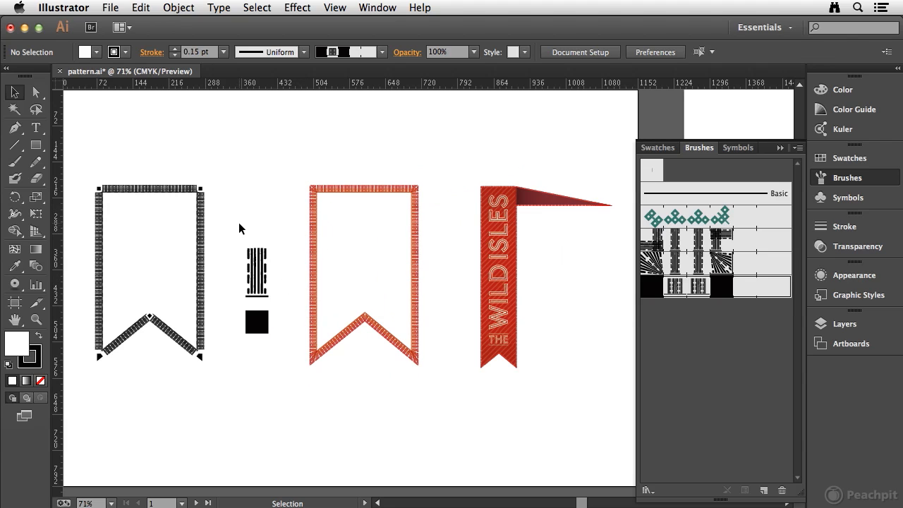
drag(226, 220, 290, 302)
mouse_move(257, 276)
mouse_down()
mouse_move(797, 383)
mouse_move(722, 359)
mouse_up()
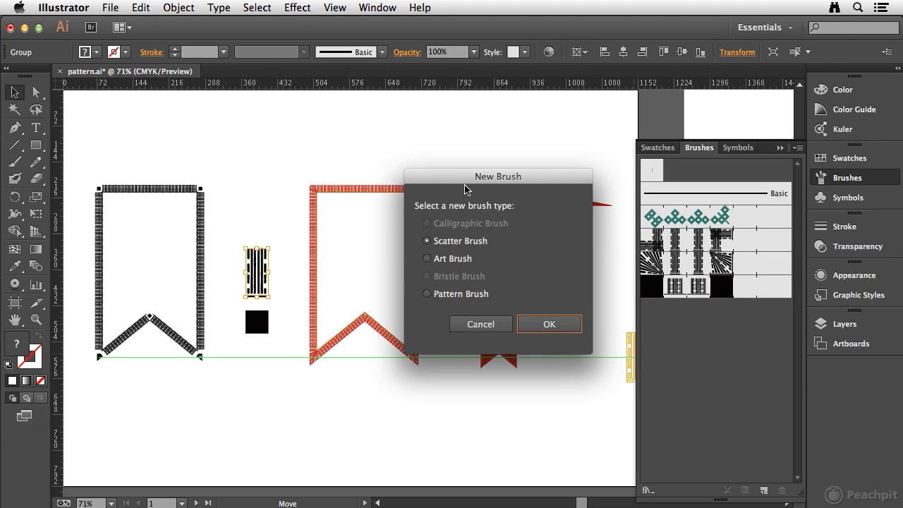
click(427, 294)
click(554, 325)
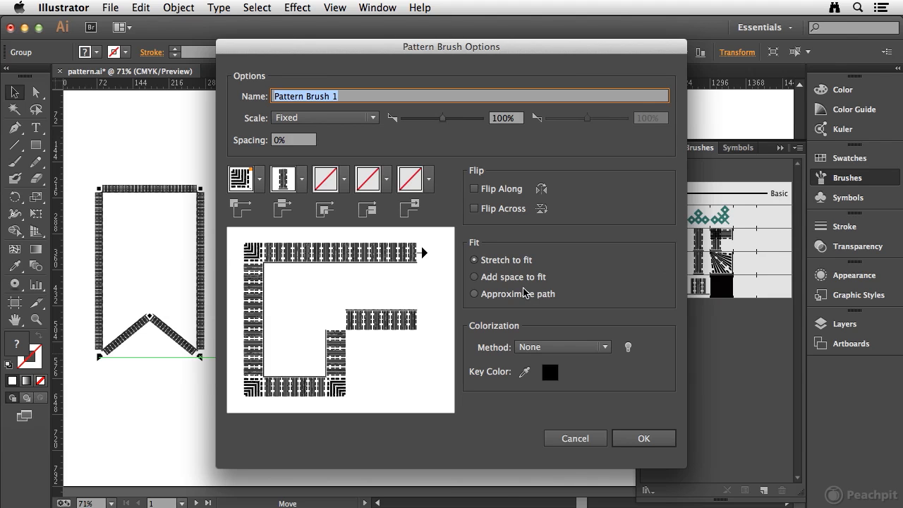
- Name the new brush LBV Pattern Automatic and look through its scale options, keeping Fixed
drag(331, 48, 478, 71)
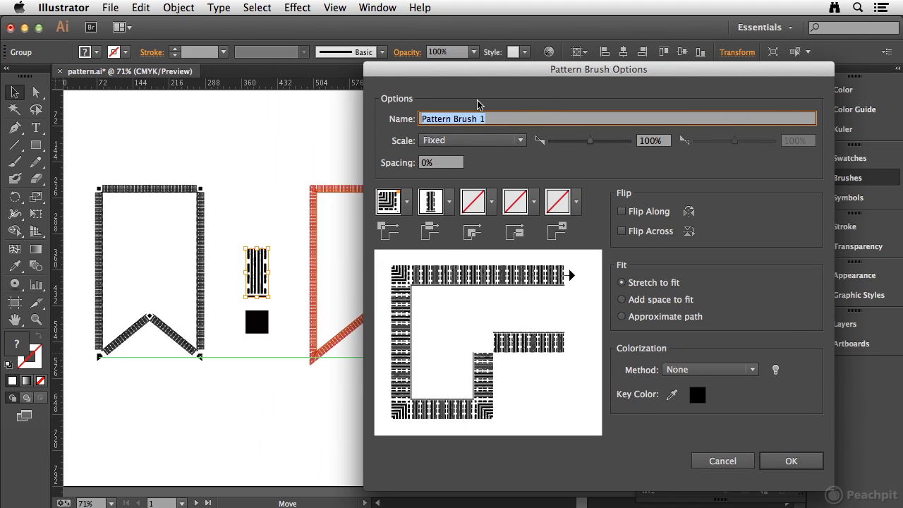
text(LBV)
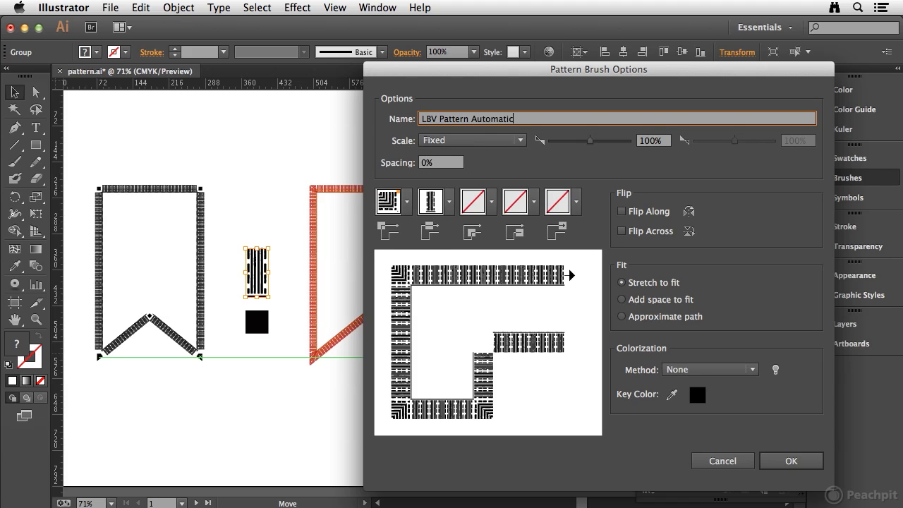
key(Tab)
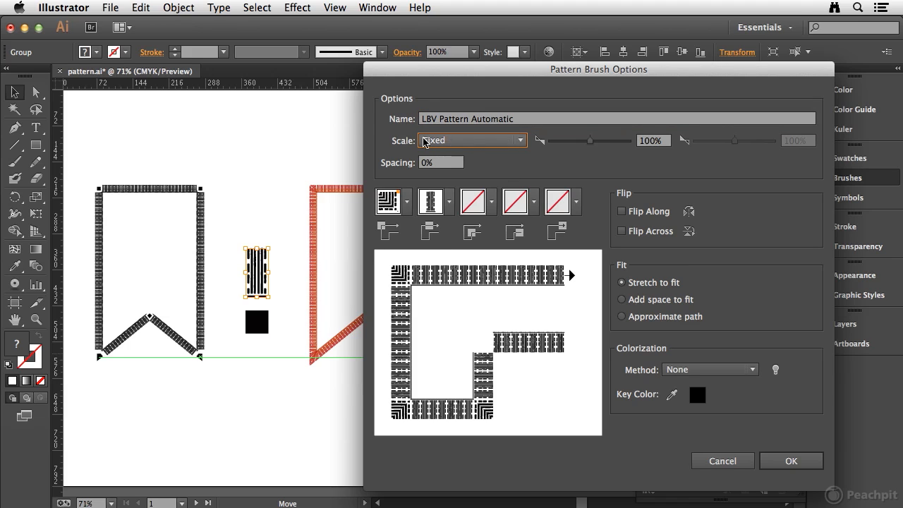
click(522, 140)
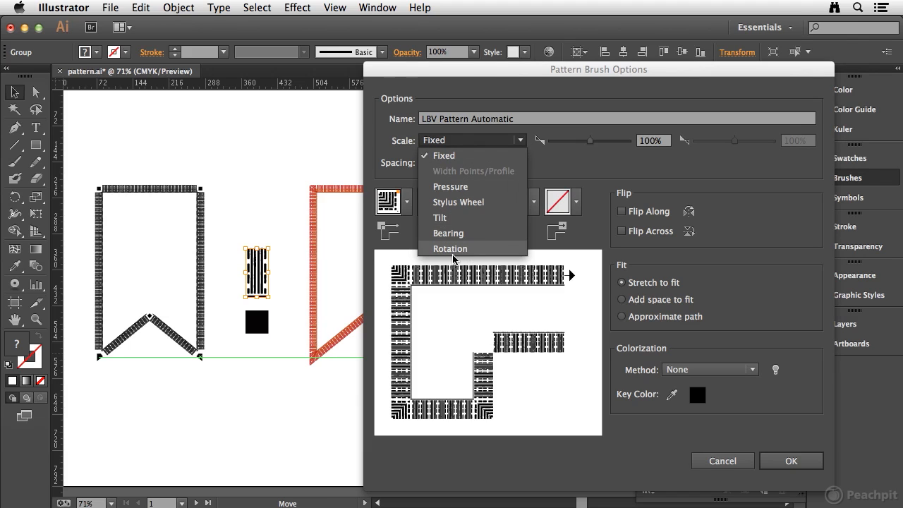
click(598, 171)
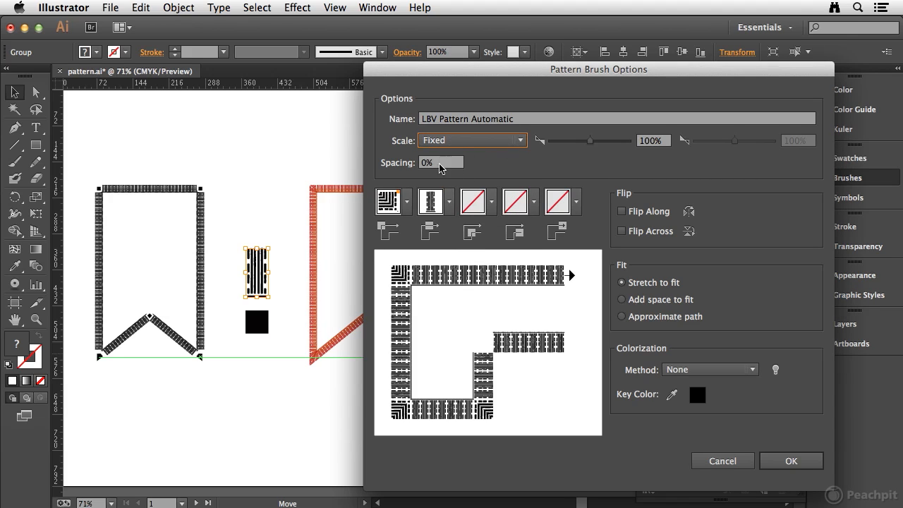
- Set the brush's outer corner tile to the Auto-Centered generated corner
drag(476, 71, 474, 33)
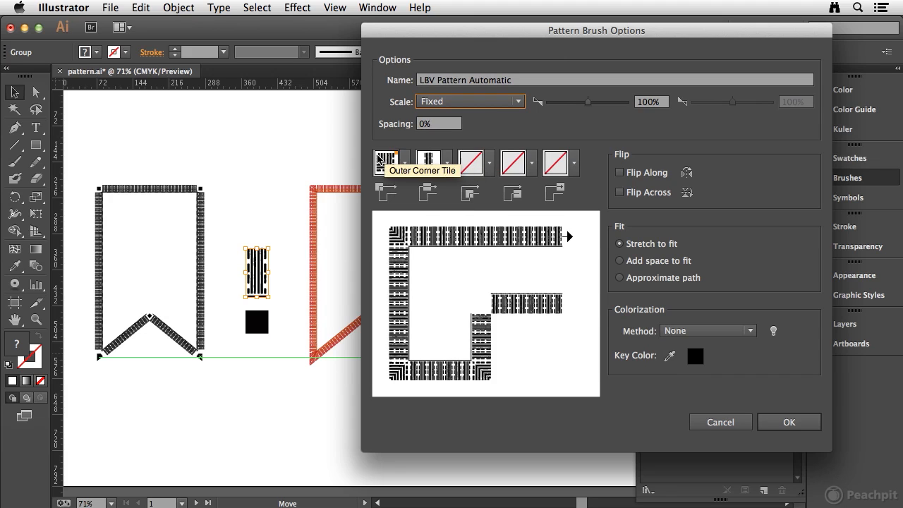
click(406, 163)
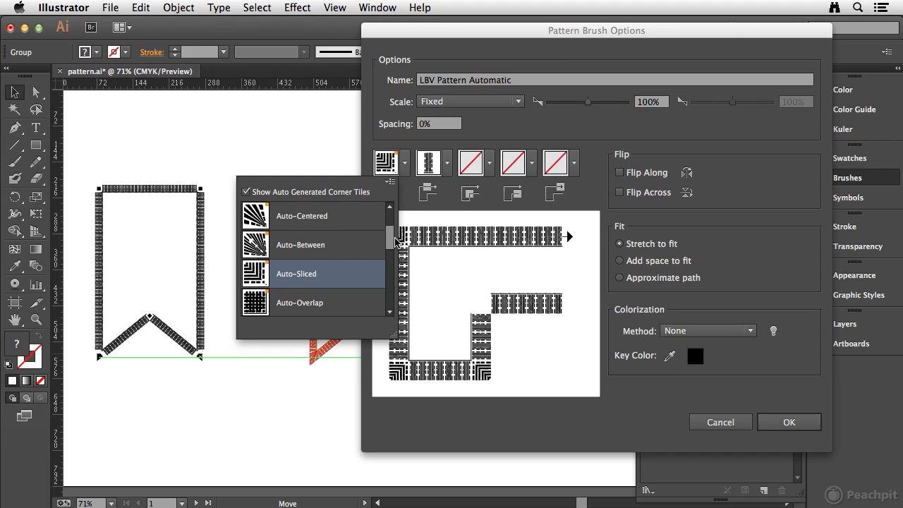
click(321, 217)
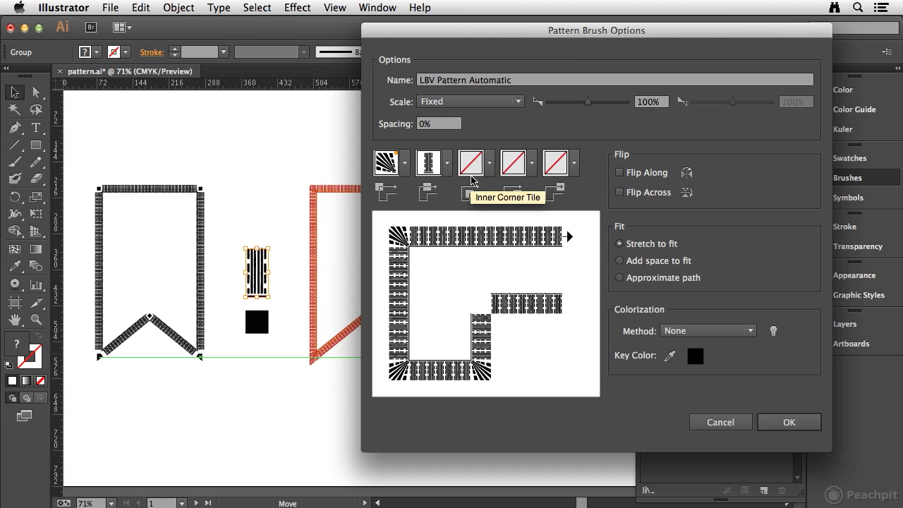
- Set the brush's inner corner tile to the Auto-Sliced generated corner and create the brush
click(489, 167)
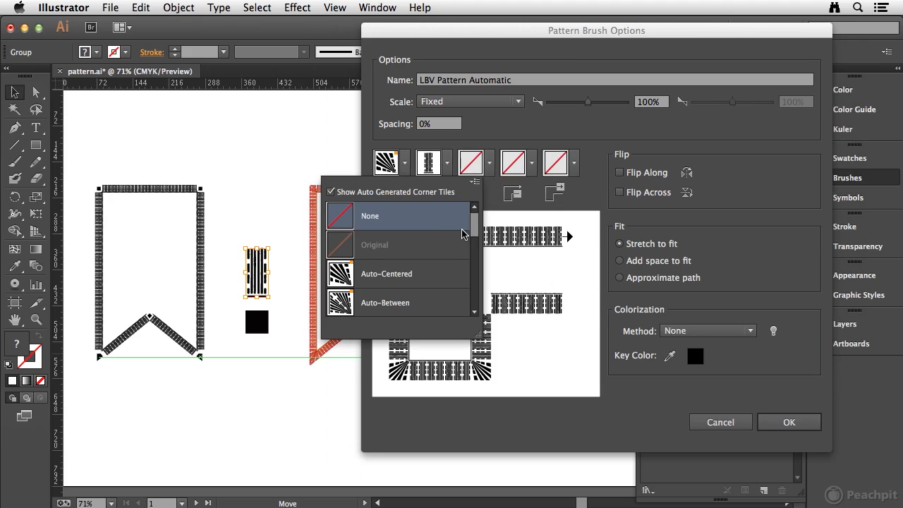
drag(471, 219, 475, 244)
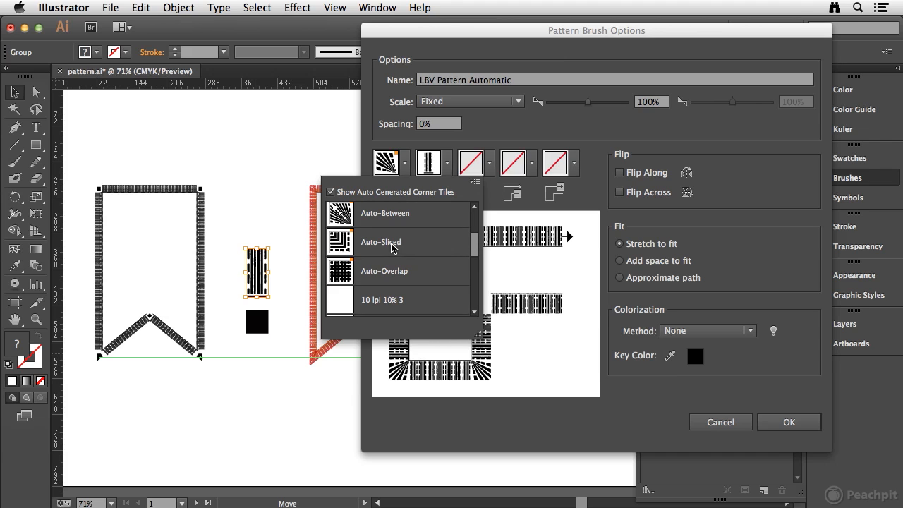
click(421, 244)
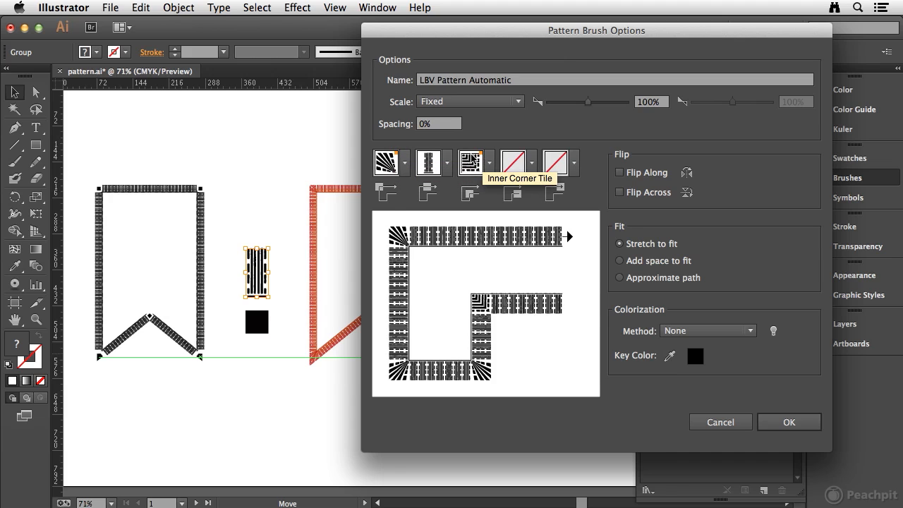
click(791, 424)
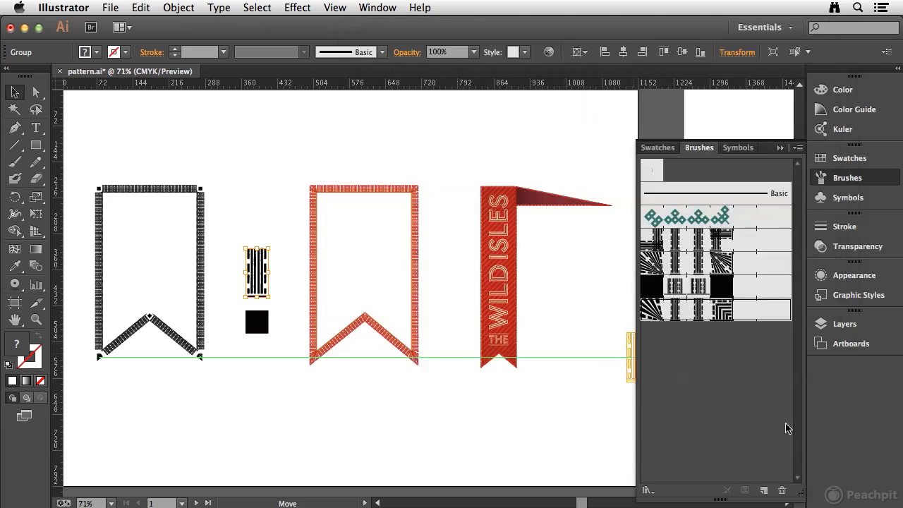
- Recolor the stroke of the black pattern-brushed banner outline with the red swatch from the color group
click(194, 147)
click(136, 189)
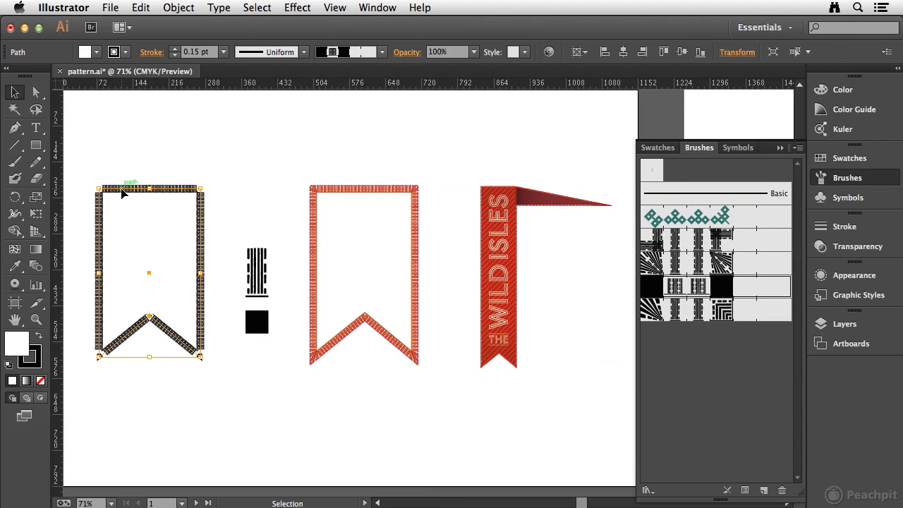
click(34, 361)
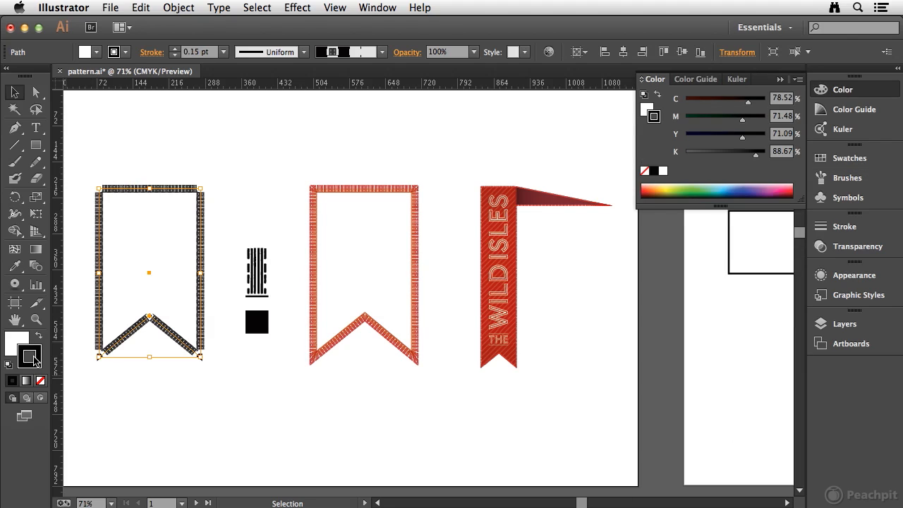
click(849, 160)
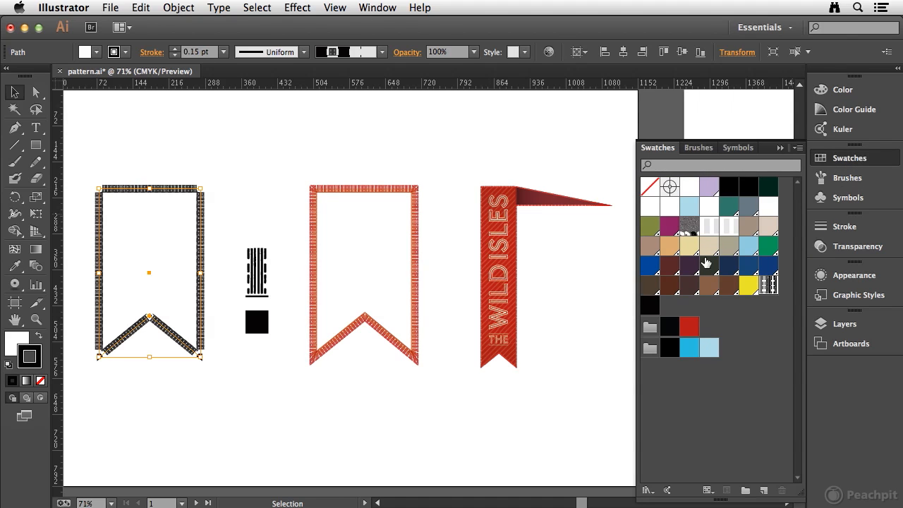
click(690, 326)
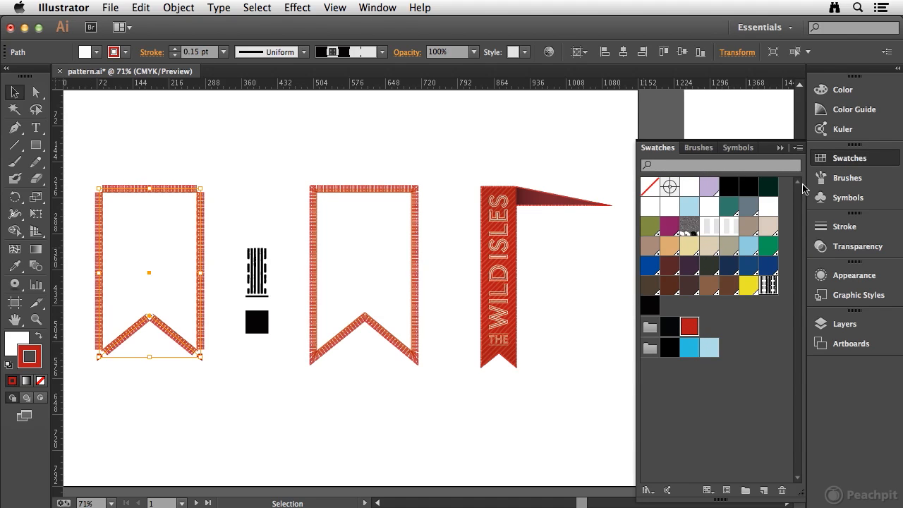
- Apply the LBV Pattern Automatic brush to the banner outline and deselect it
click(870, 185)
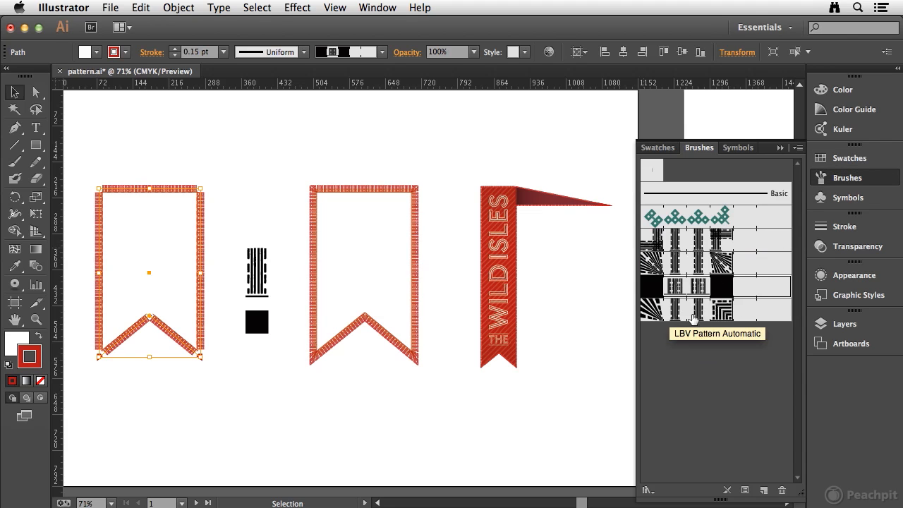
click(712, 318)
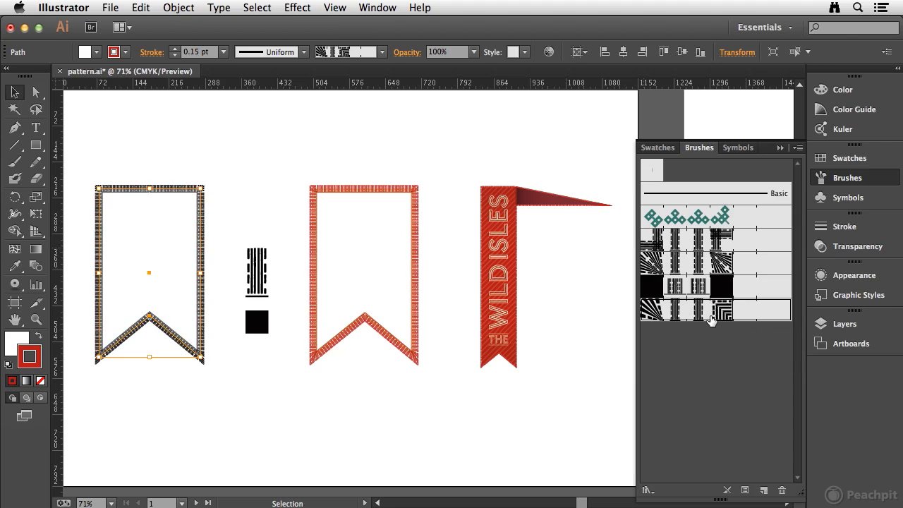
click(159, 158)
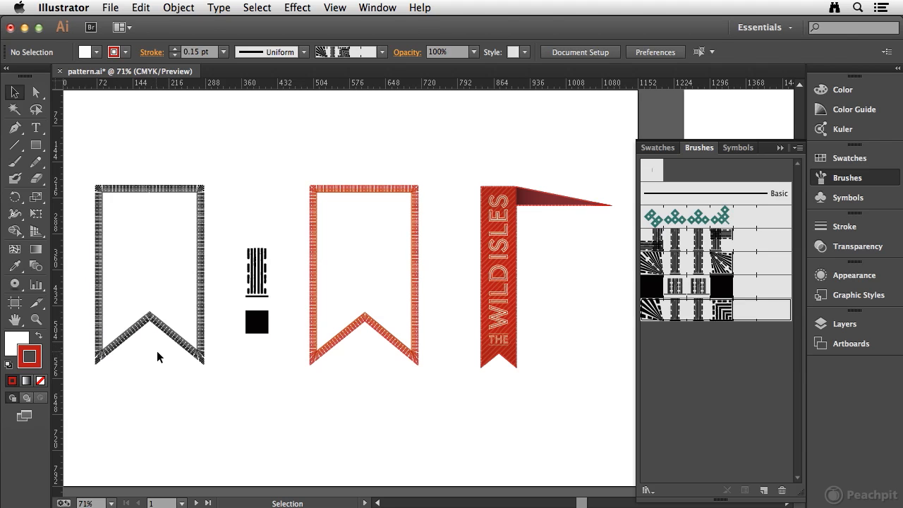
- Create a new Pattern Brush from the black diamond artwork on the second artboard
key(space)
drag(591, 254, 304, 261)
drag(548, 267, 300, 255)
drag(499, 276, 390, 272)
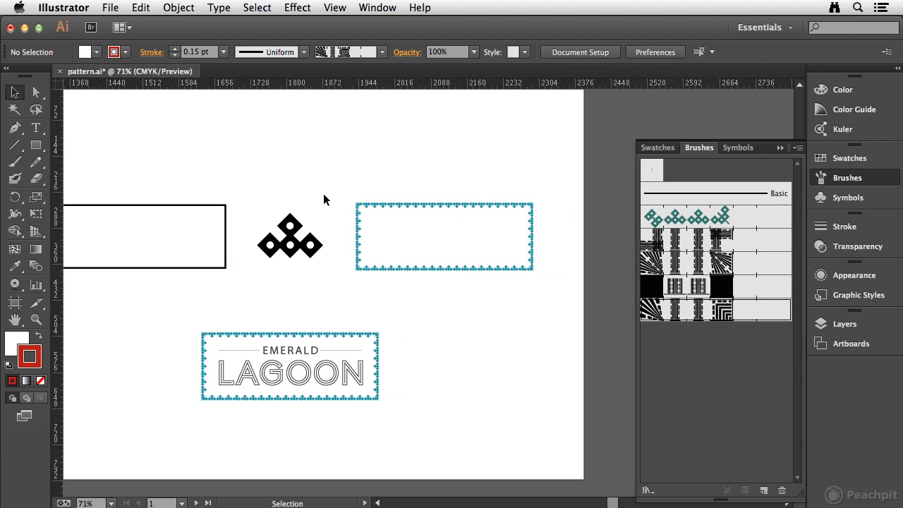
mouse_move(247, 191)
mouse_down()
mouse_move(316, 264)
mouse_move(580, 389)
mouse_move(740, 411)
mouse_move(732, 401)
mouse_up()
click(427, 294)
click(568, 326)
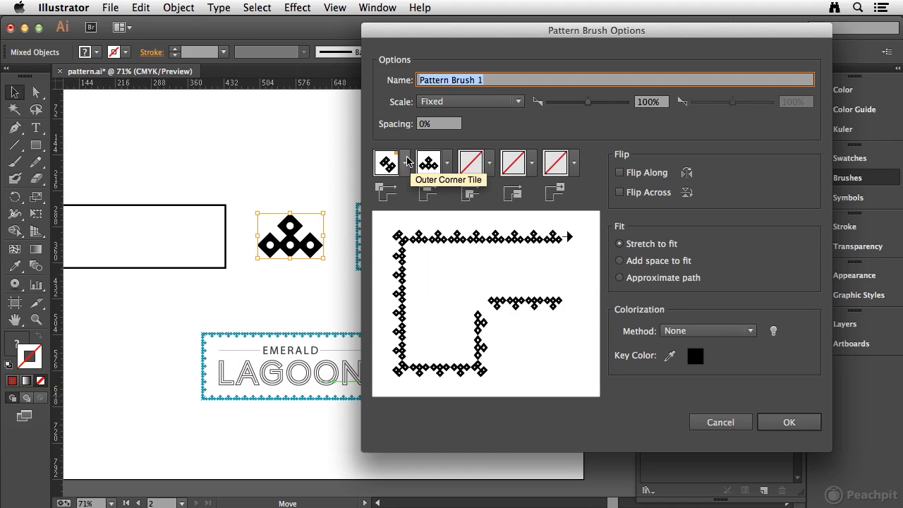
- Set the diamond brush's outer corner tile to Auto-Between and its inner corner tile to Auto-Overlap
click(406, 163)
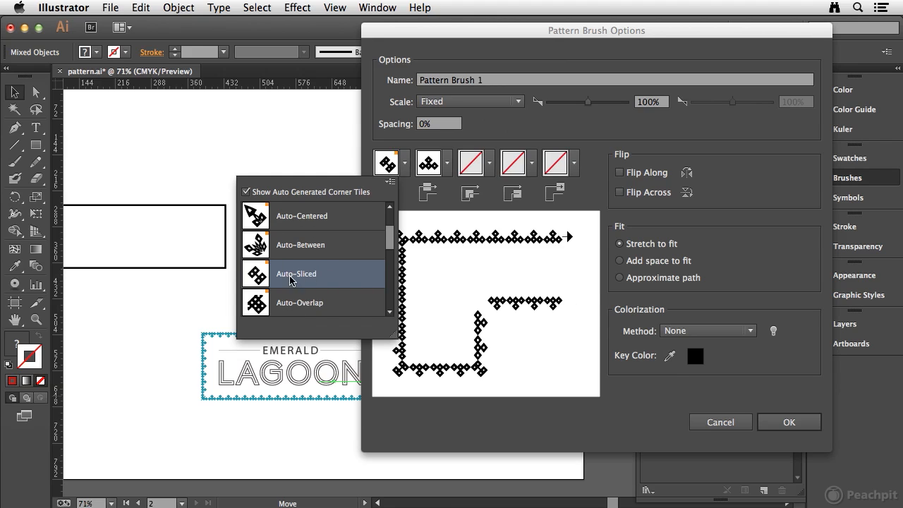
click(262, 246)
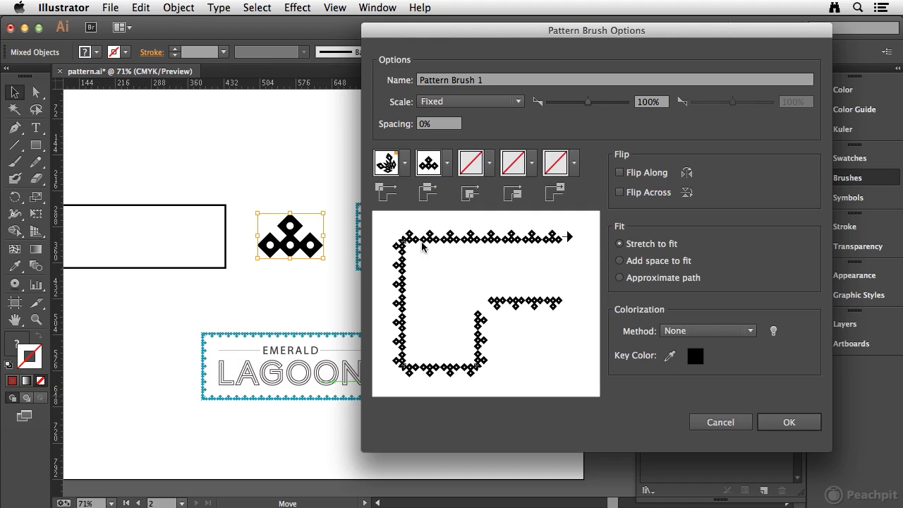
click(490, 163)
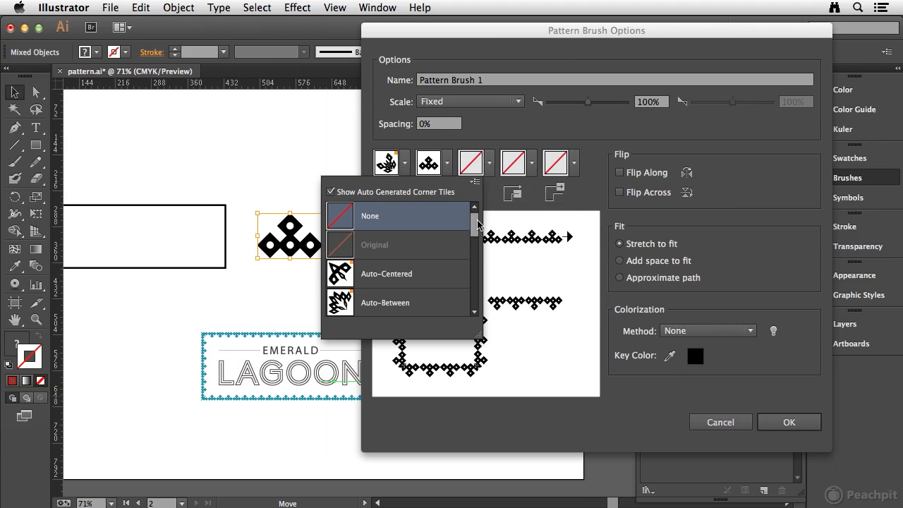
scroll(385, 231, down, 4)
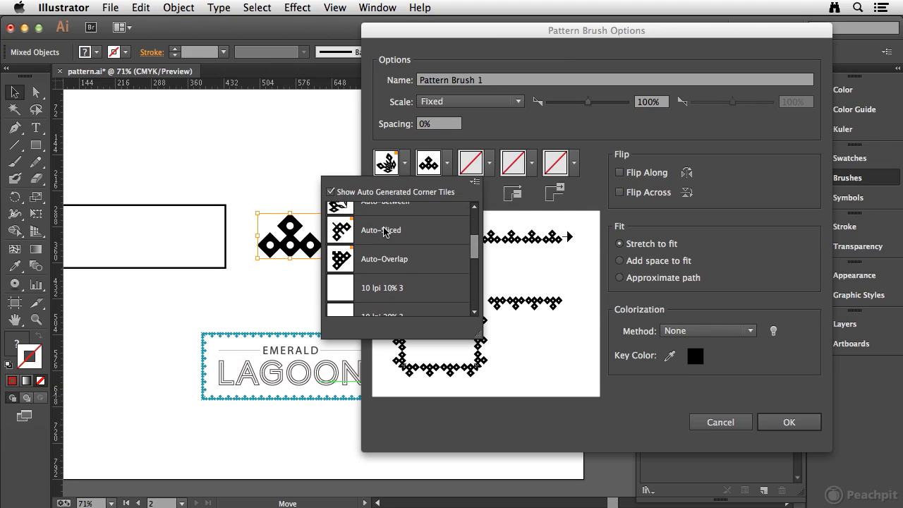
click(375, 260)
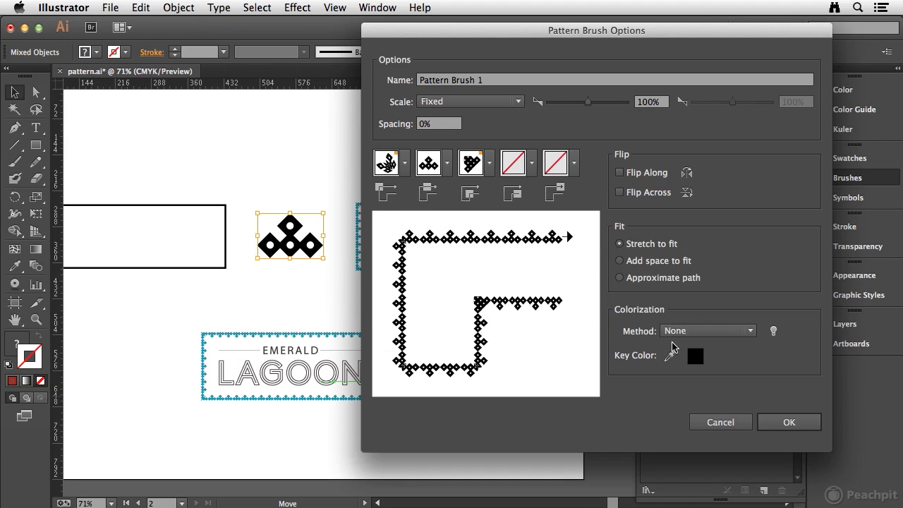
- Set the diamond brush's colorization method to Tints and create the brush
click(694, 331)
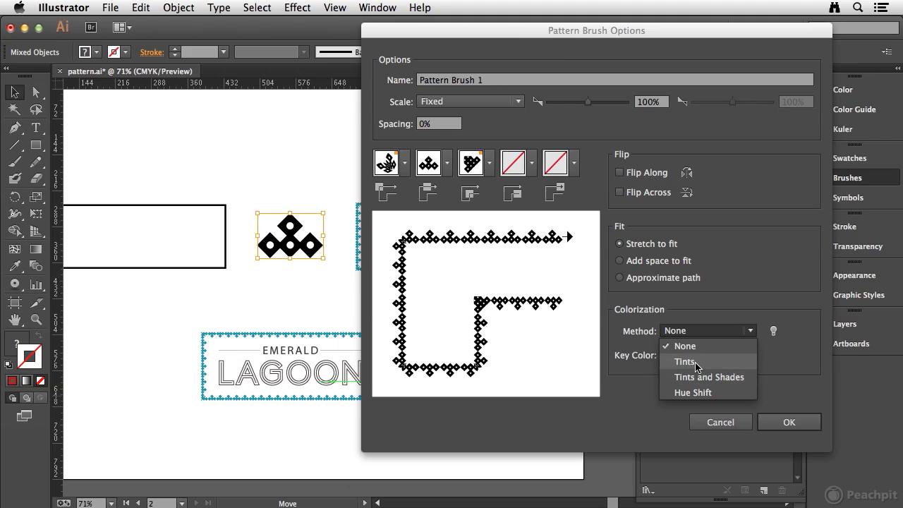
click(697, 366)
click(788, 420)
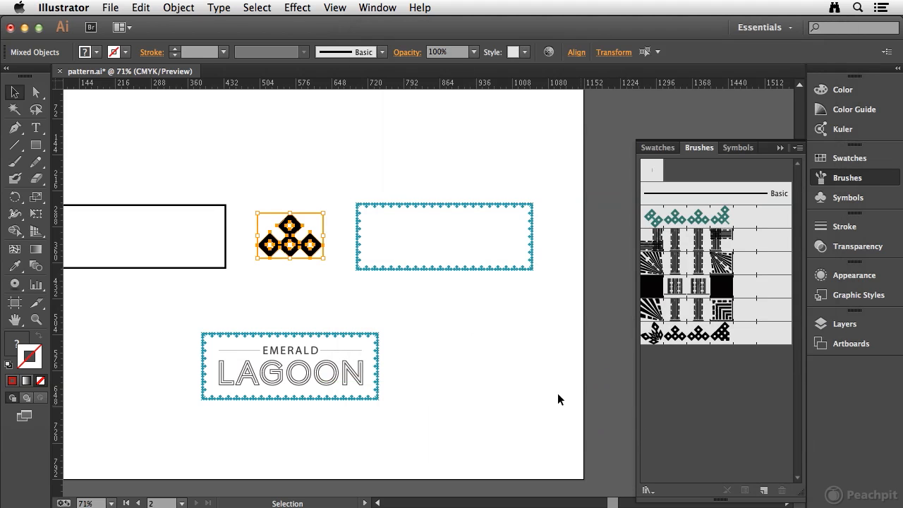
- Apply the new diamond pattern brush to the plain black rectangle beside the diamond artwork
click(207, 204)
key(space)
drag(235, 164, 394, 171)
click(699, 334)
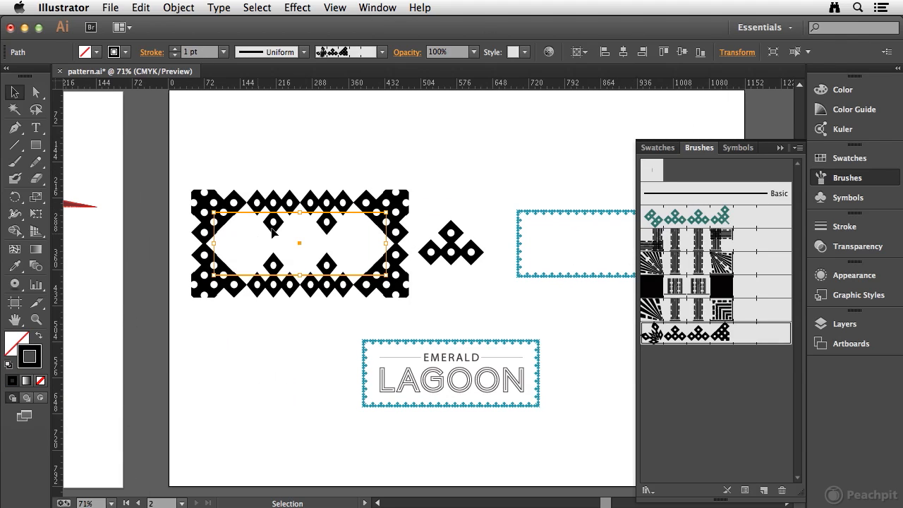
- Set the rectangle's stroke weight to 0.15 pt and deselect it
click(211, 51)
key(BackSpace)
text(.15)
key(Return)
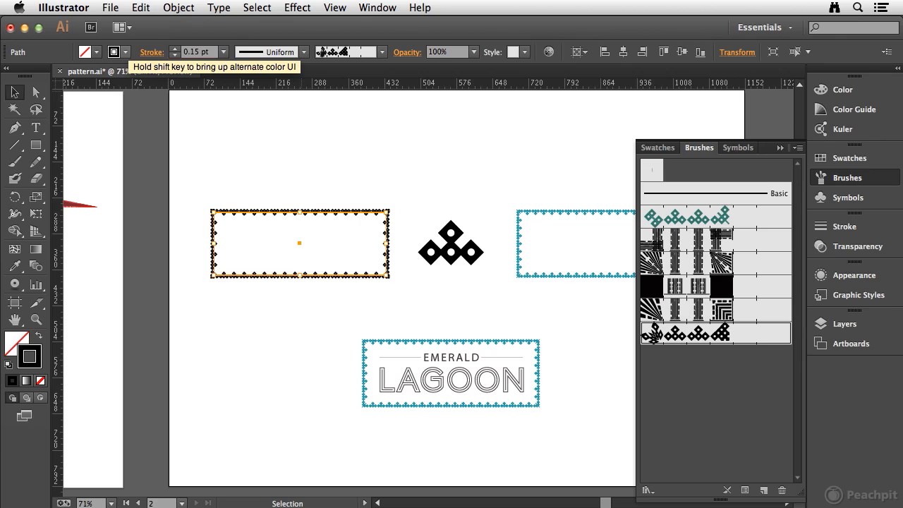
click(309, 176)
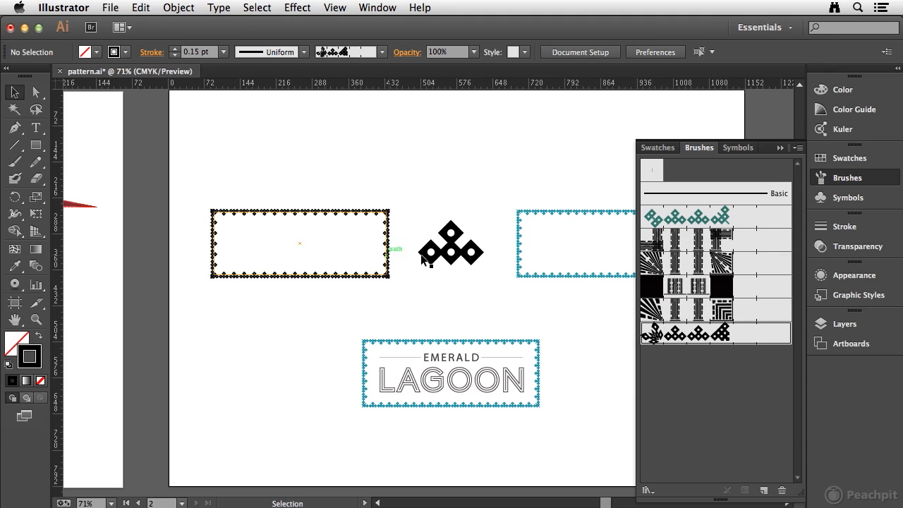
- Reopen the diamond brush's options with preview on and compare the three fit methods, keeping Stretch to fit
key(super+space)
drag(189, 189, 418, 296)
drag(473, 304, 430, 266)
click(433, 158)
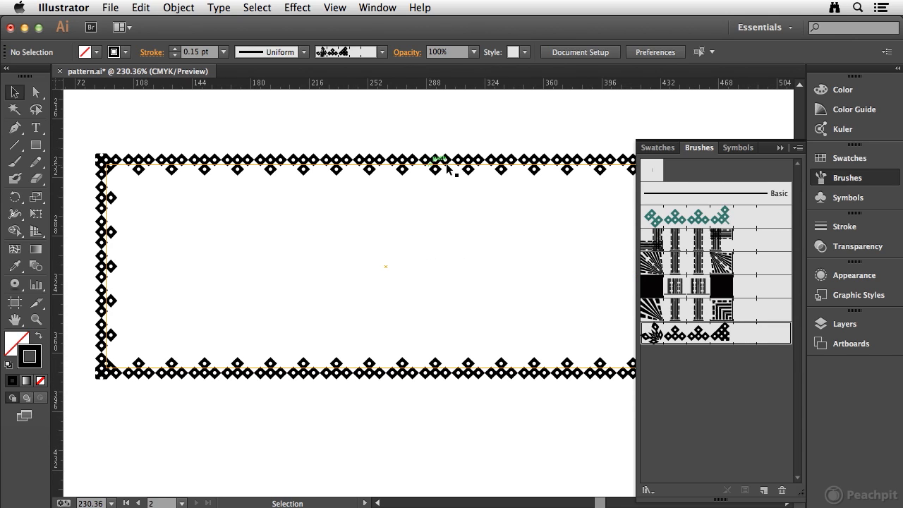
double_click(748, 337)
mouse_move(494, 27)
mouse_down()
mouse_move(596, 77)
mouse_move(632, 80)
mouse_up()
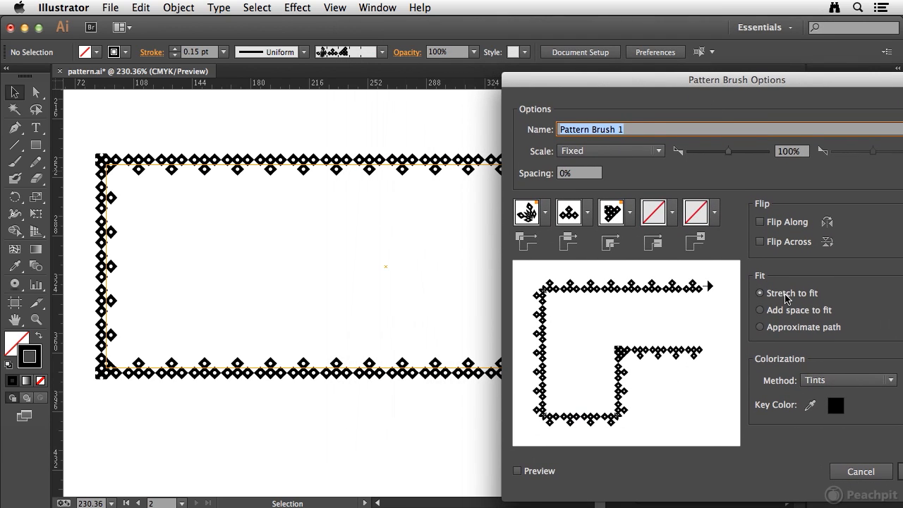
click(760, 310)
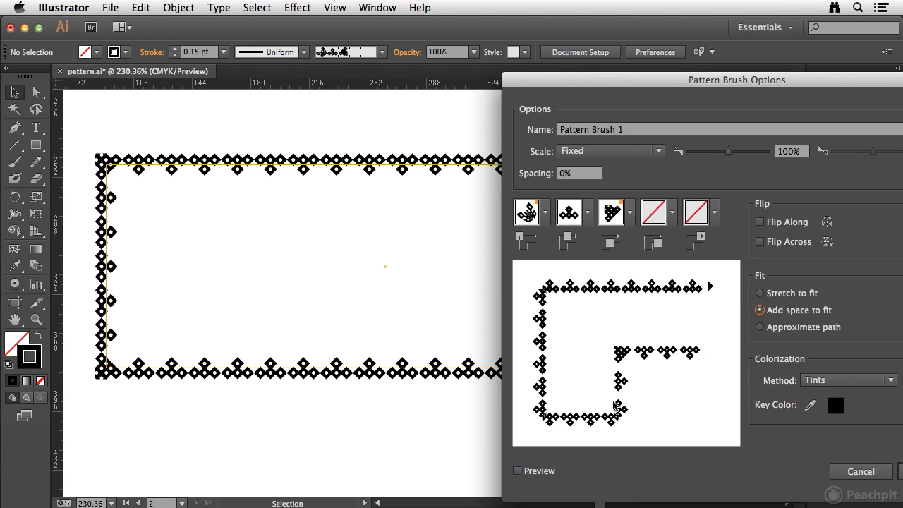
click(519, 472)
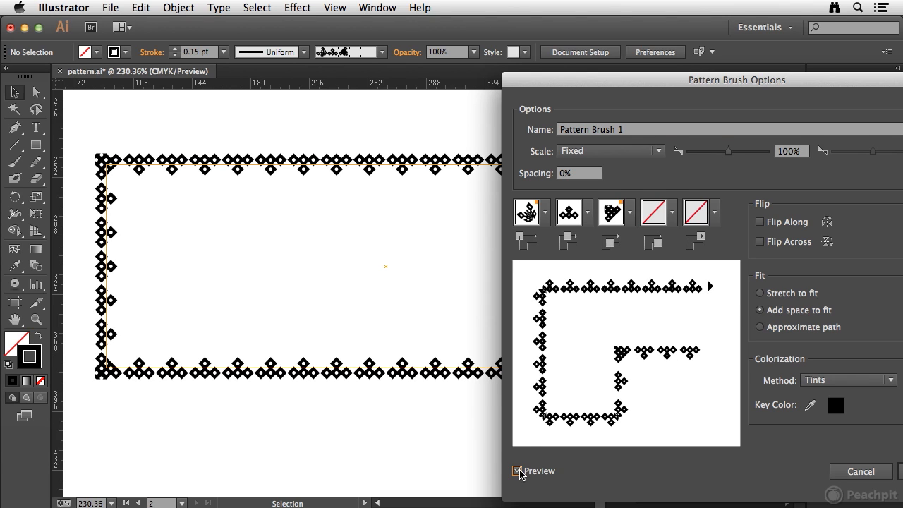
click(760, 327)
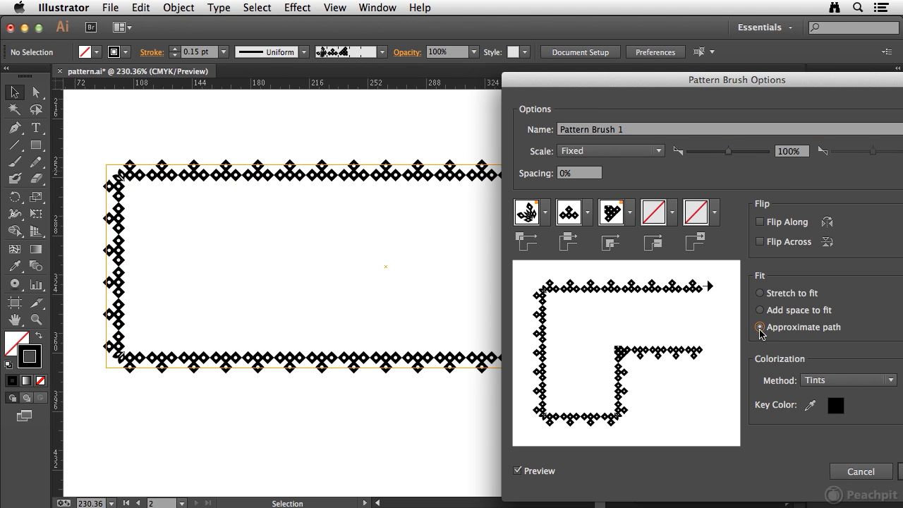
click(760, 294)
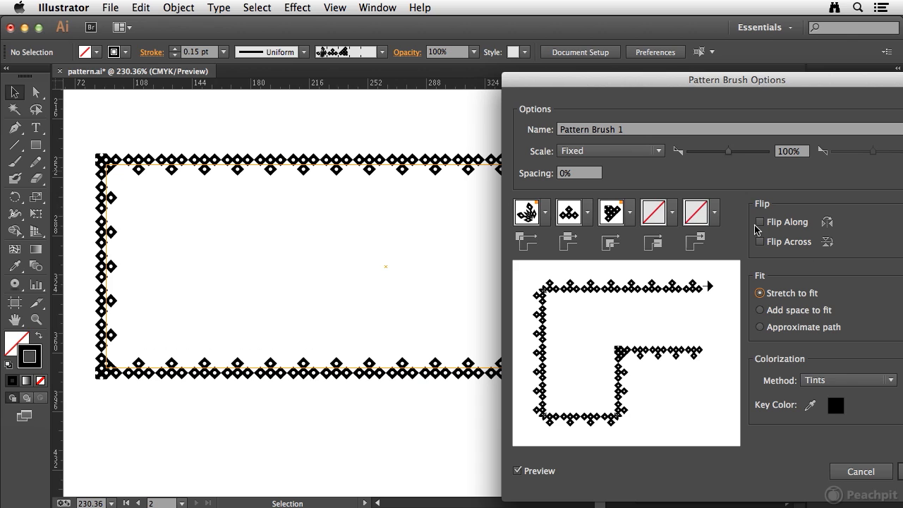
- Set the diamond brush's spacing to 30%, keep the Fixed scale and apply the changes to the existing strokes
click(582, 173)
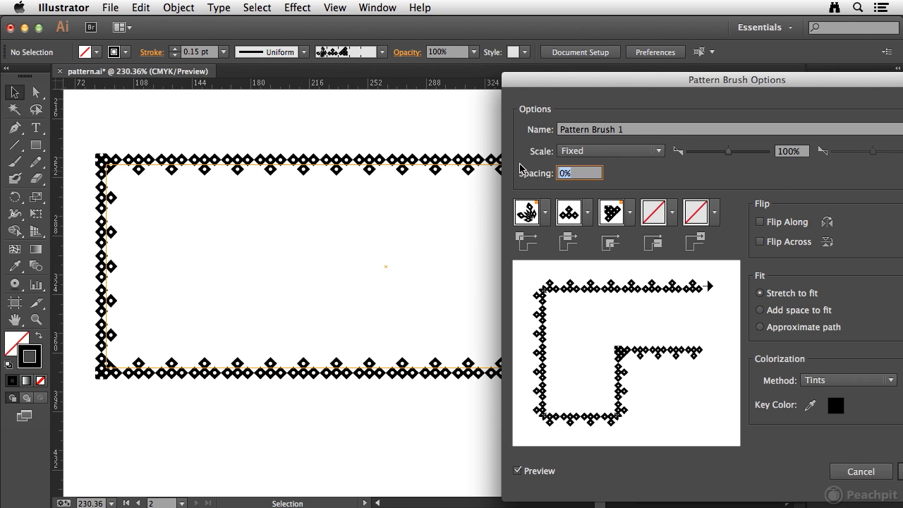
text(30)
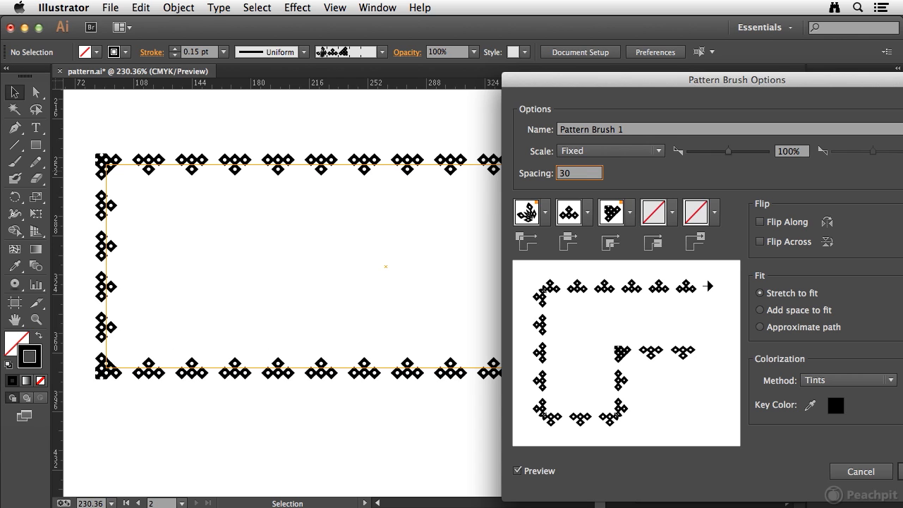
click(612, 153)
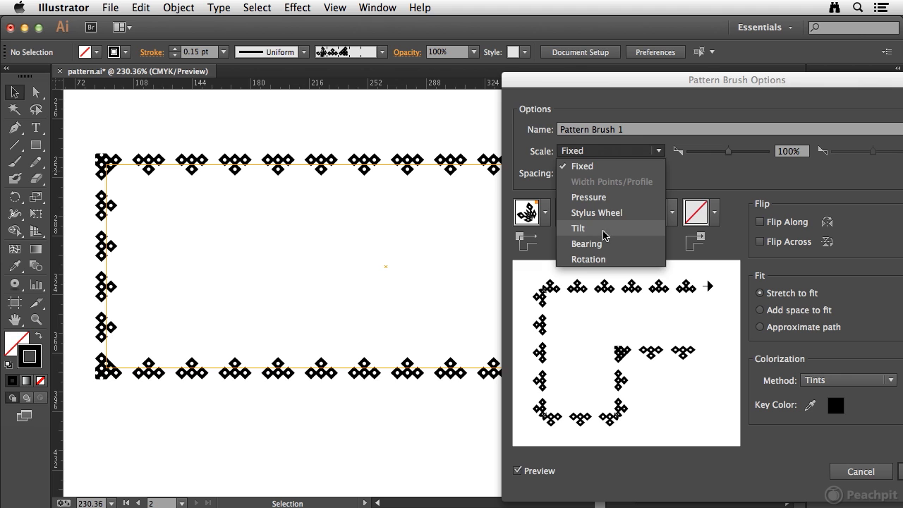
click(544, 175)
drag(752, 84, 651, 55)
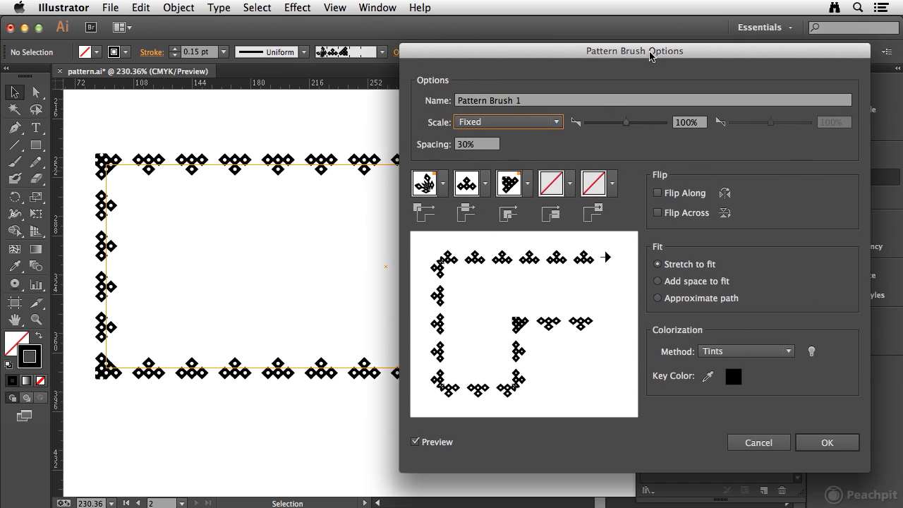
click(823, 444)
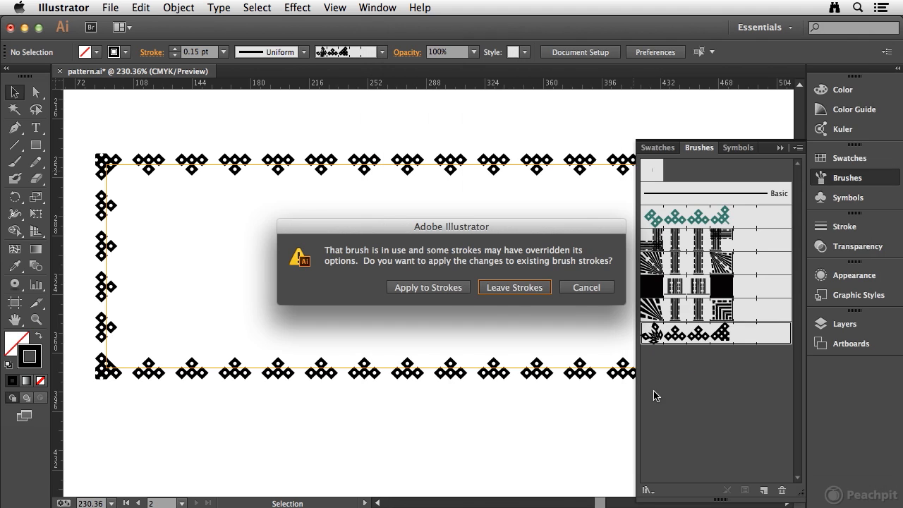
click(408, 288)
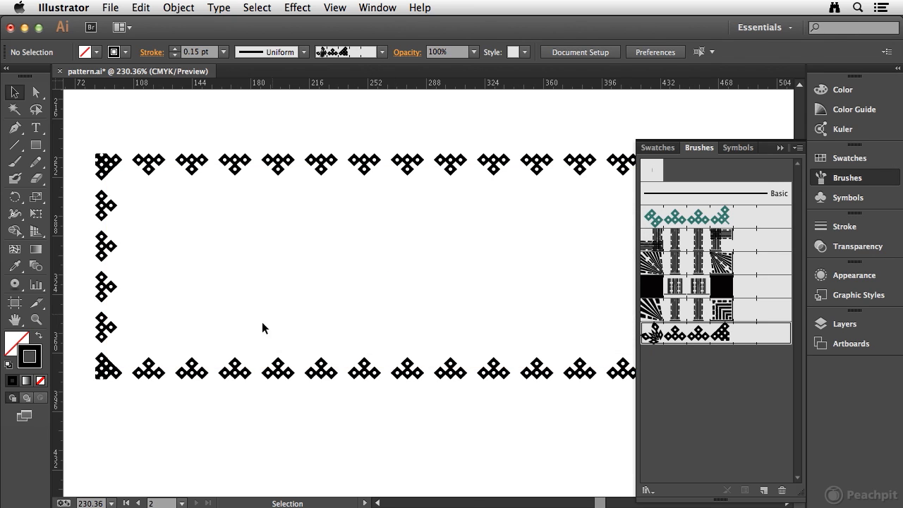
- Recolor the diamond-bordered rectangle's stroke with the green swatch and collapse the swatches
click(264, 367)
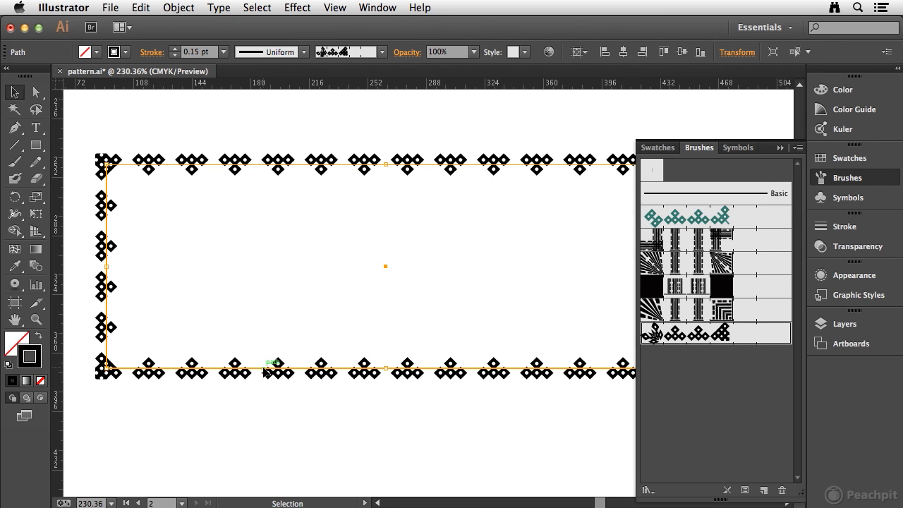
click(847, 158)
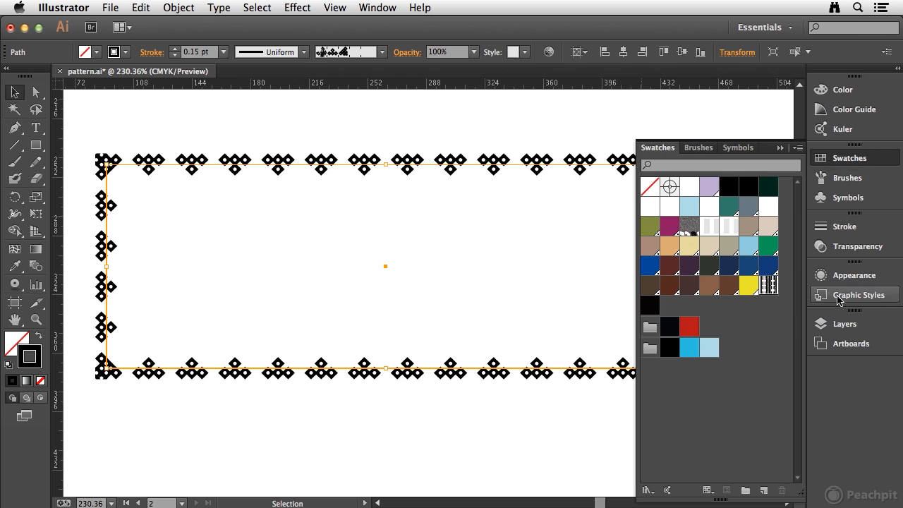
click(768, 246)
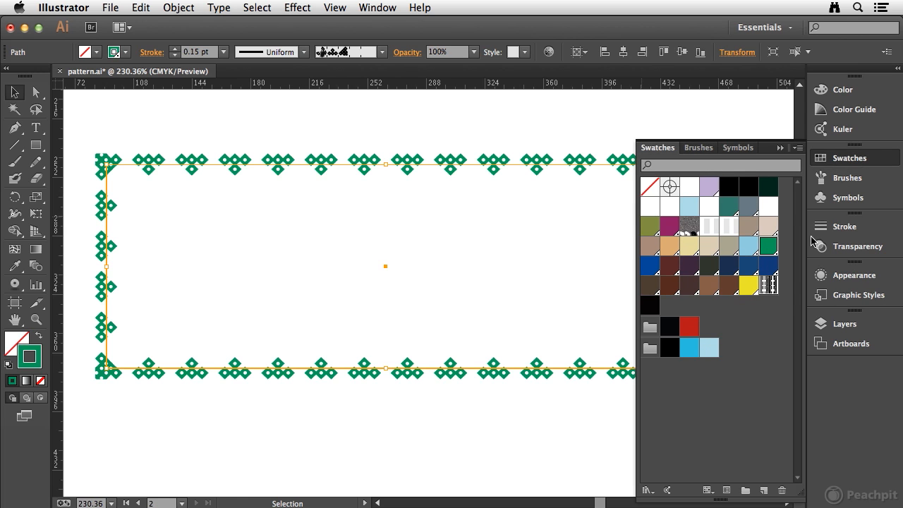
click(876, 163)
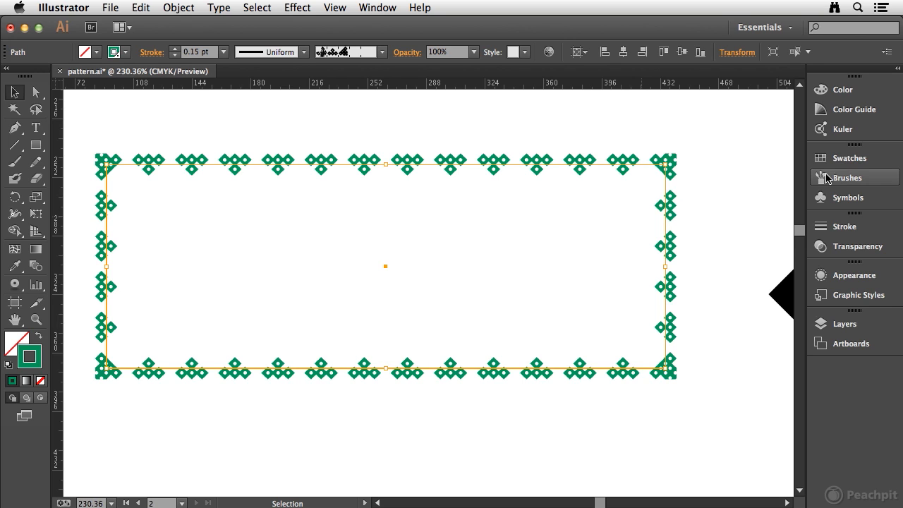
- Display the brushes and select the embedded seashell image near the artboard's lower-right corner
click(827, 178)
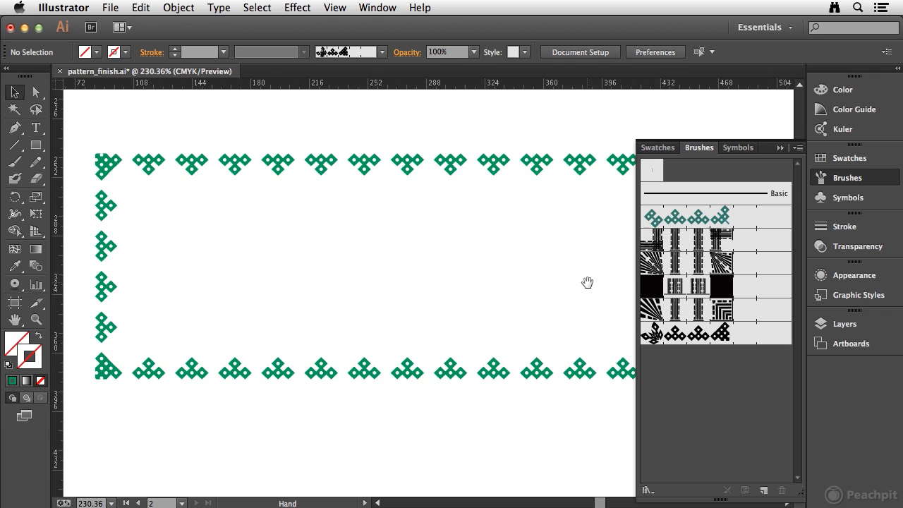
drag(529, 284, 387, 221)
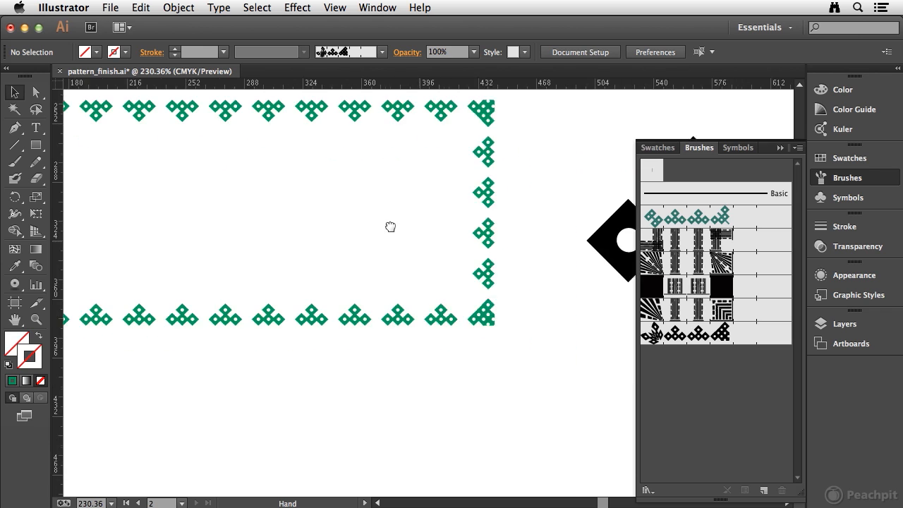
drag(590, 374, 219, 257)
drag(540, 401, 182, 279)
drag(546, 417, 198, 309)
drag(347, 337, 344, 227)
drag(397, 353, 399, 225)
click(369, 280)
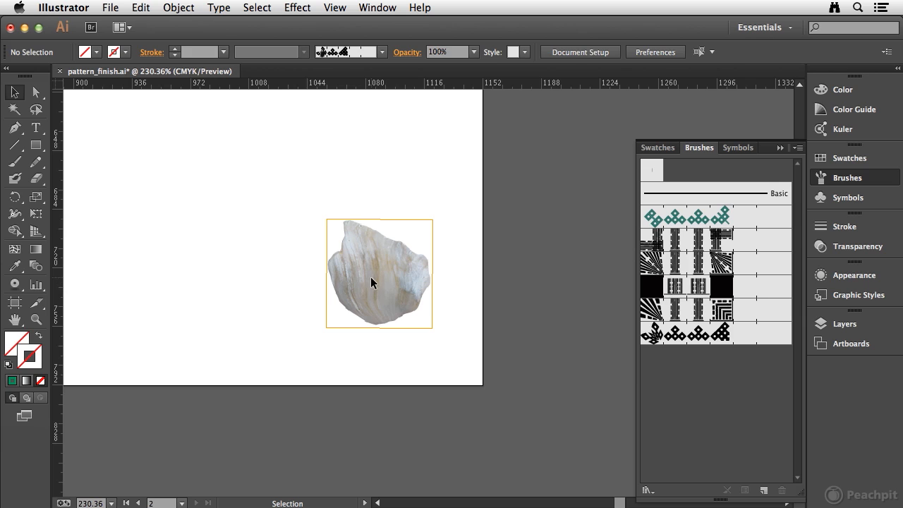
click(371, 279)
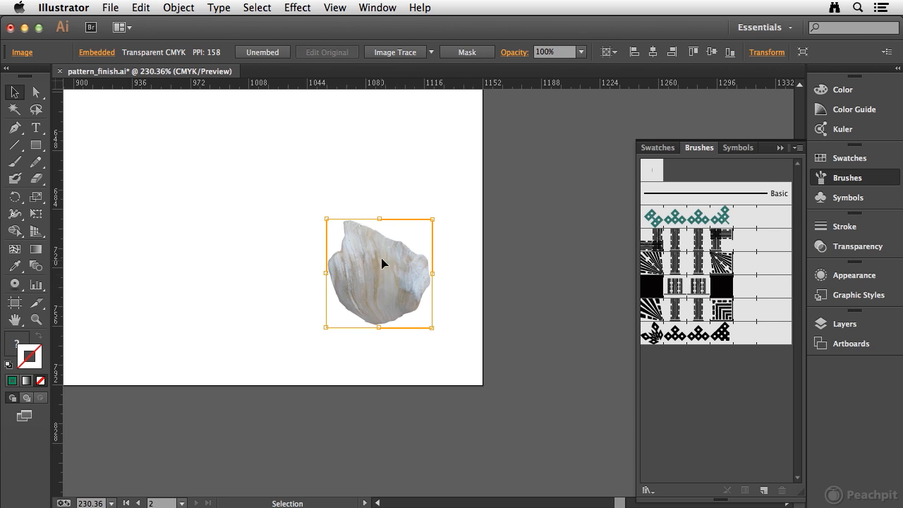
- Start a new pattern brush from the seashell image
mouse_move(371, 274)
mouse_down()
mouse_move(388, 292)
mouse_move(701, 419)
mouse_move(704, 407)
mouse_up()
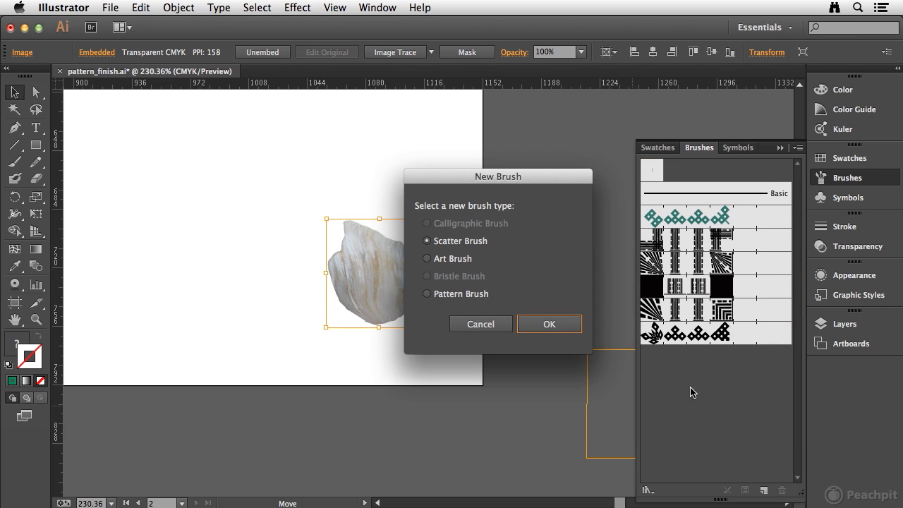
click(427, 293)
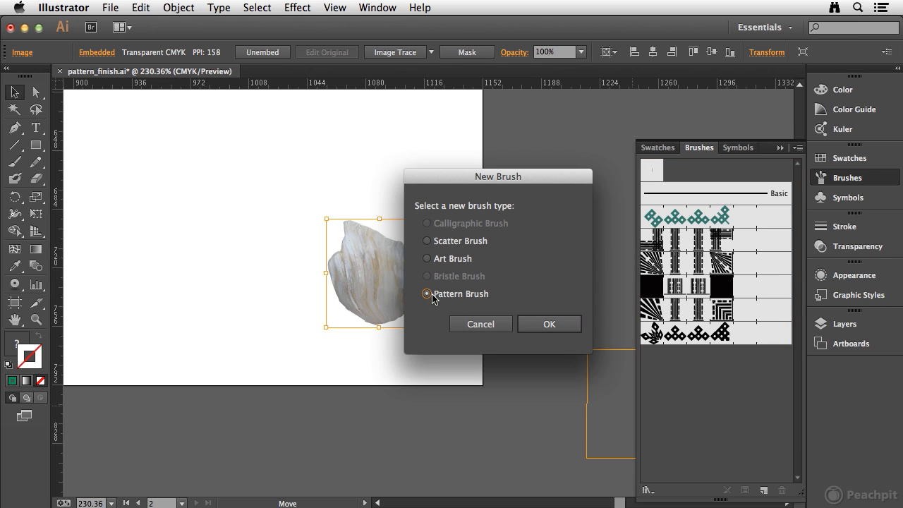
click(549, 325)
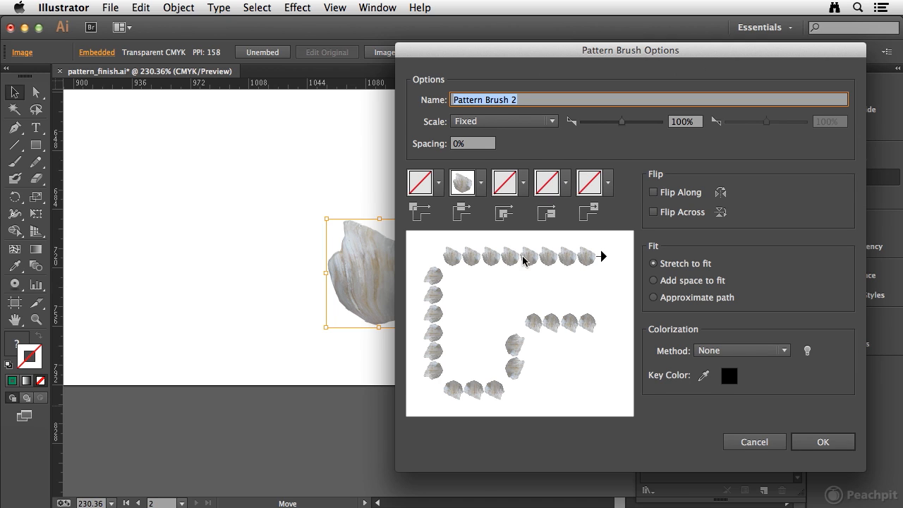
- Assign the Auto-Between tile to both the outer and inner corners of the seashell pattern brush
click(438, 181)
mouse_move(425, 239)
mouse_down()
mouse_move(428, 266)
mouse_move(426, 257)
mouse_up()
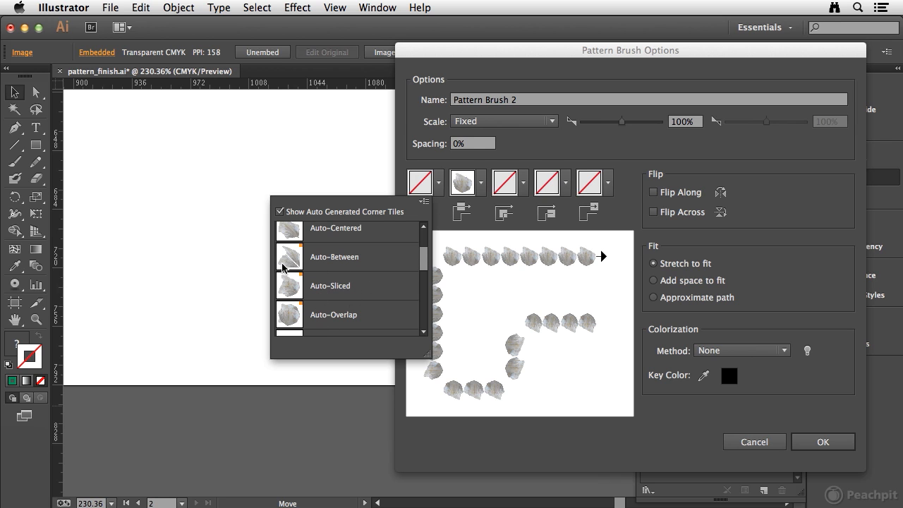
click(288, 258)
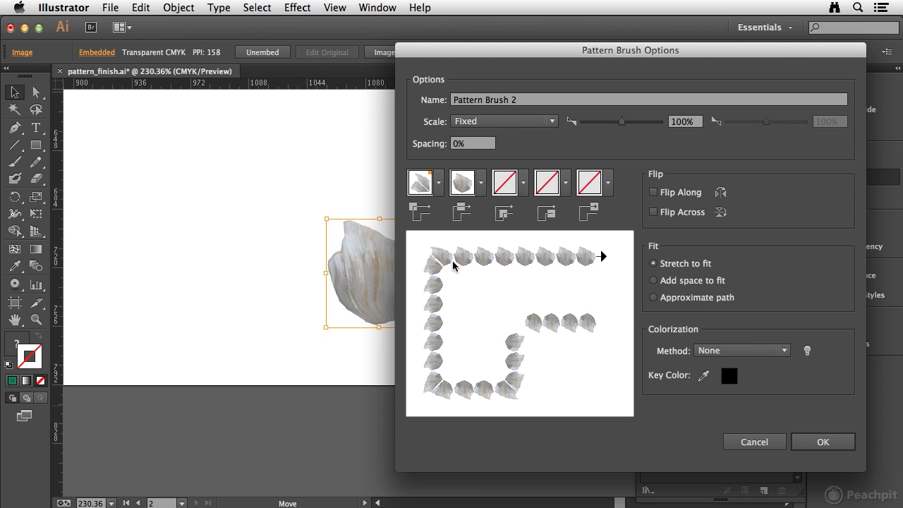
click(523, 183)
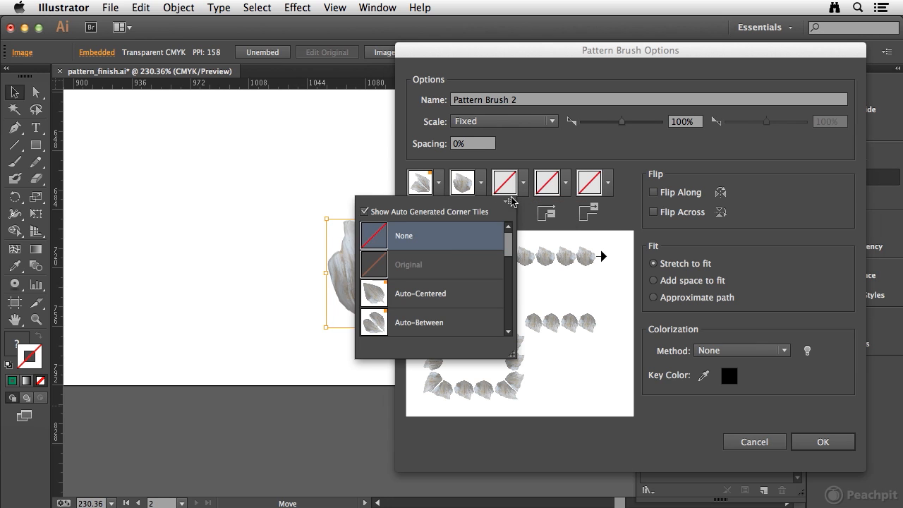
click(484, 305)
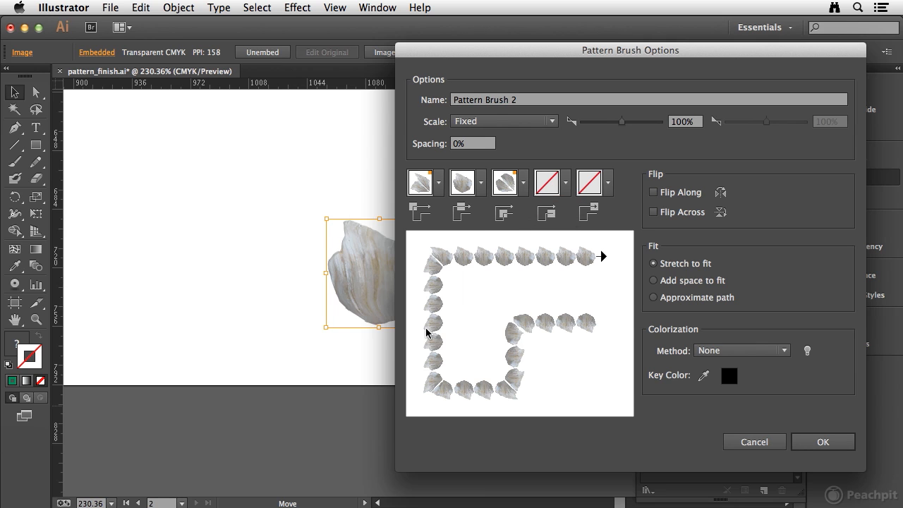